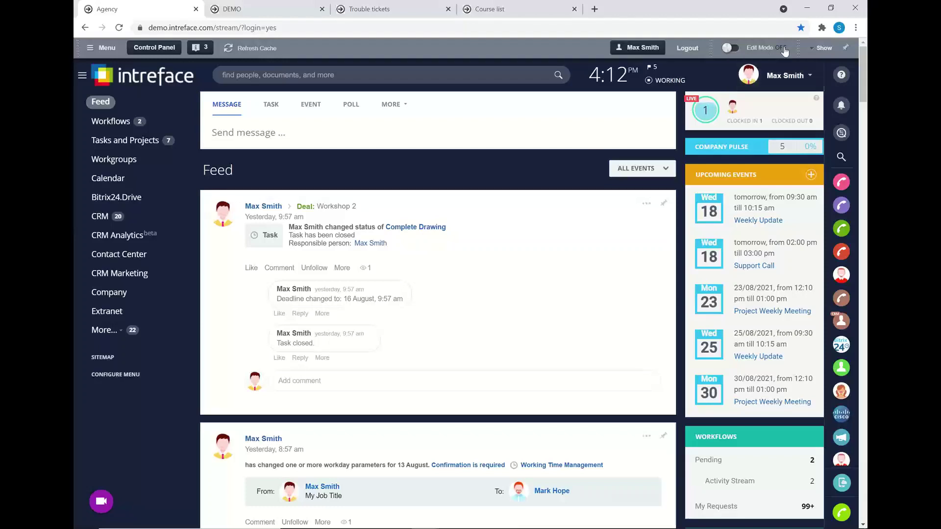
Turn on Edit Mode for the site and look at the menu item editor for the site menu without changing it.
{"action": "left_click", "coordinate": [810, 48]}
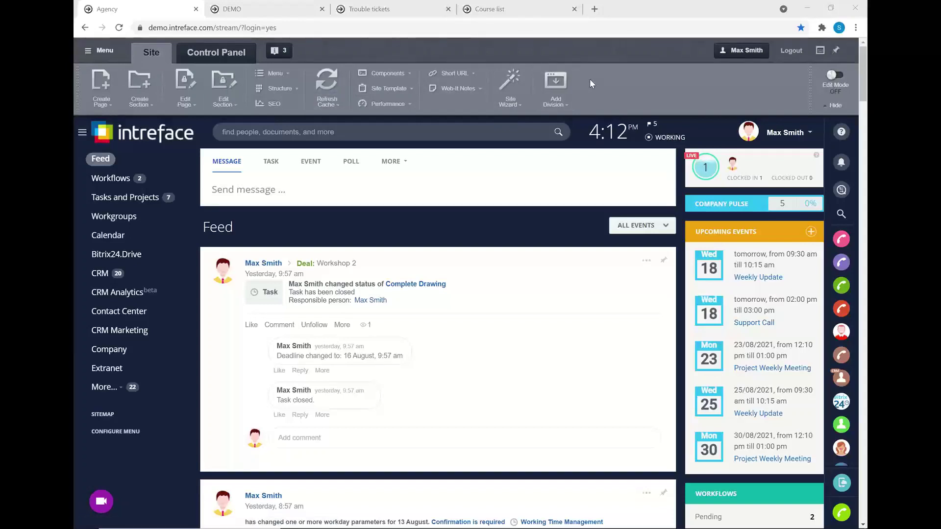
{"action": "left_click", "coordinate": [831, 77]}
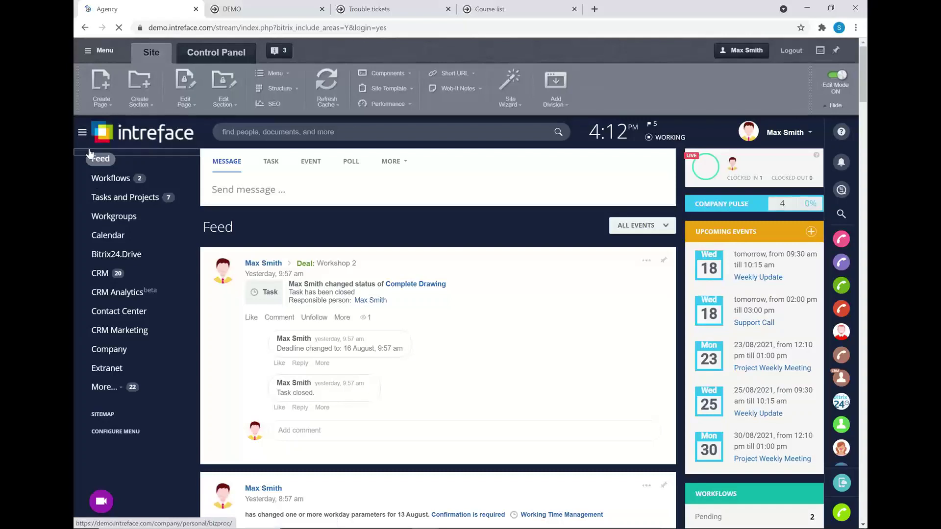
{"action": "left_click", "coordinate": [109, 159]}
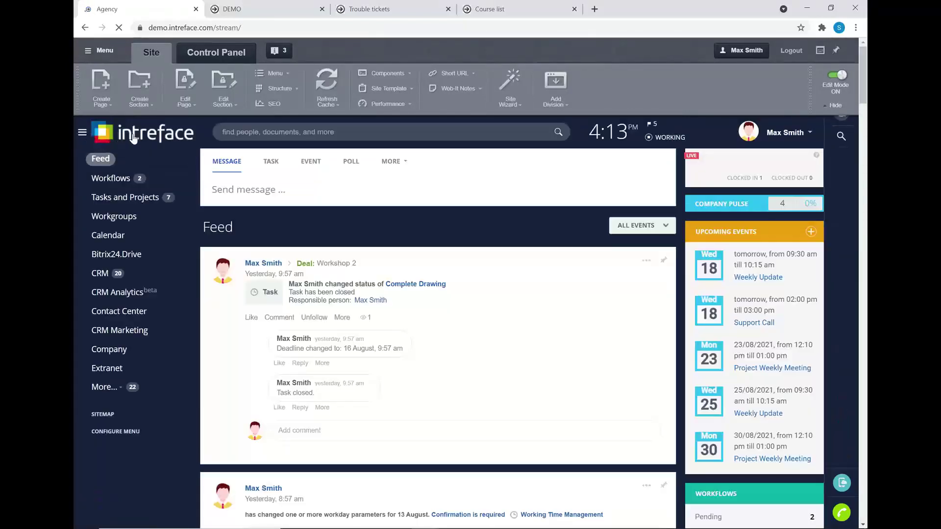
{"action": "left_click", "coordinate": [193, 163]}
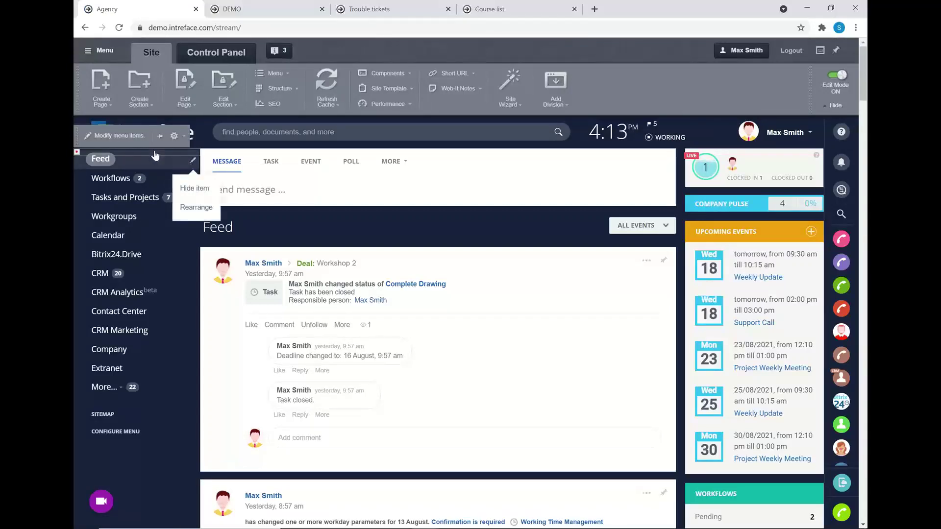
{"action": "left_click", "coordinate": [142, 140]}
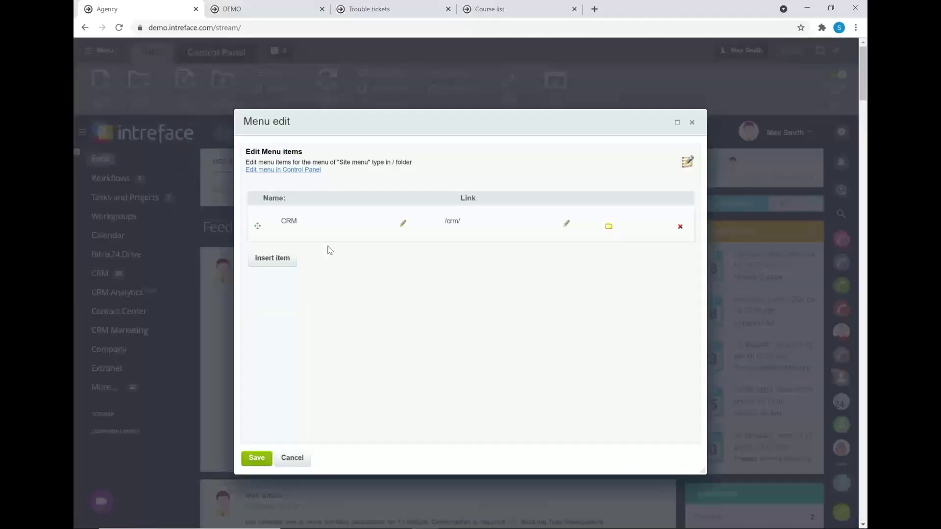
{"action": "left_click", "coordinate": [293, 460]}
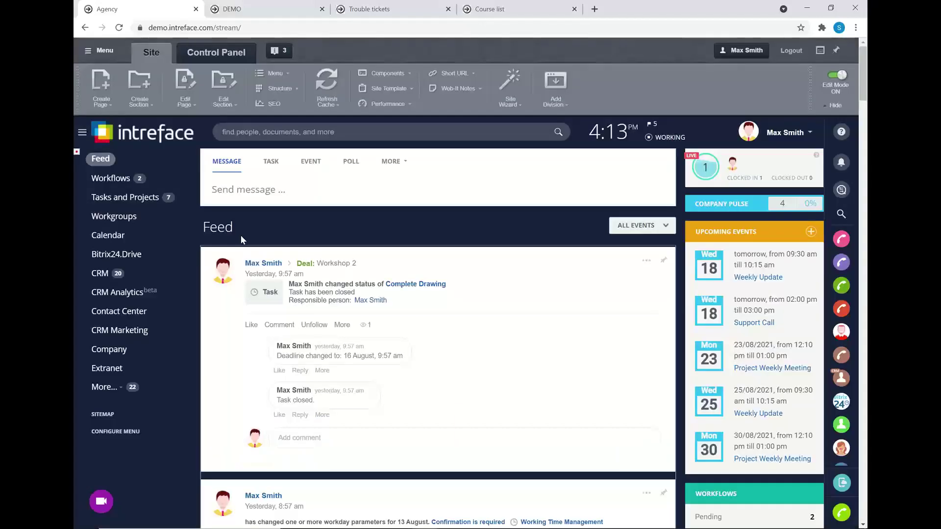
View the new page creation wizard for the stream section and leave it without creating a page.
{"action": "left_click", "coordinate": [101, 103]}
{"action": "left_click", "coordinate": [100, 126]}
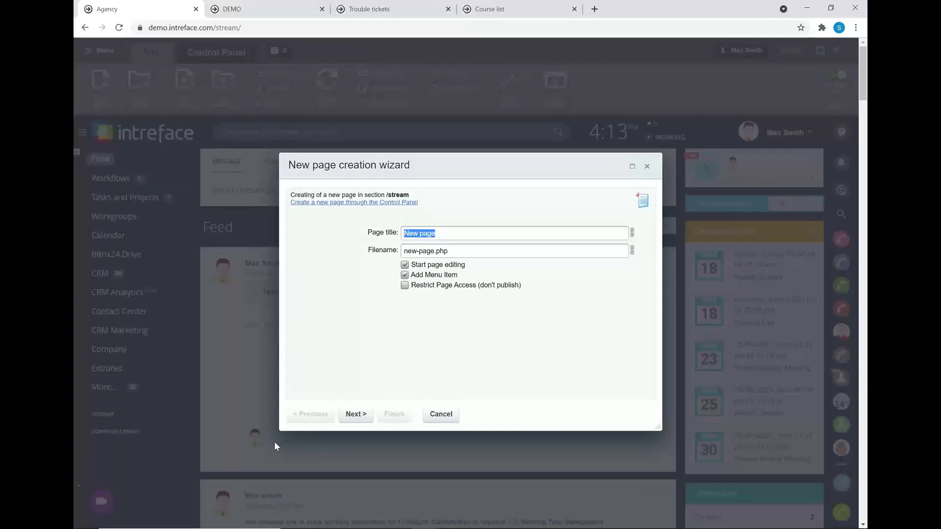
{"action": "left_click", "coordinate": [440, 414]}
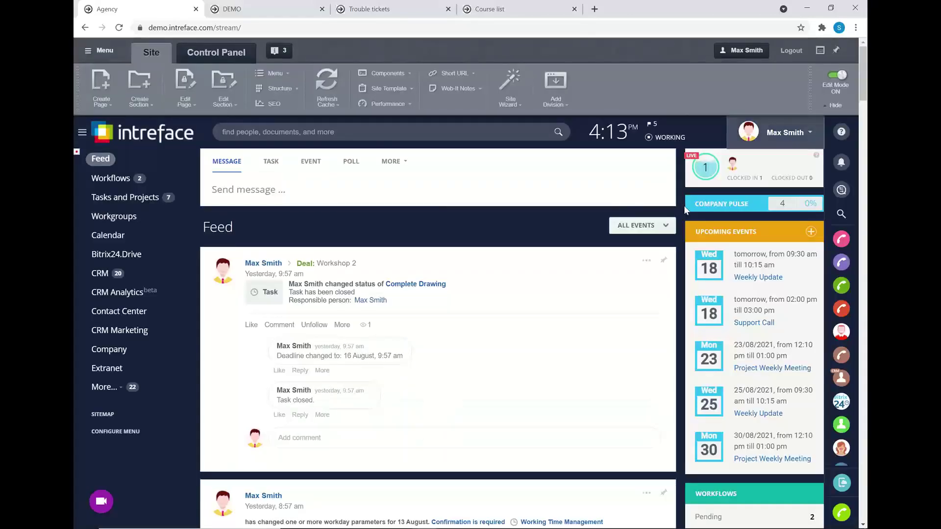
Turn Edit Mode off and collapse the site's administrative toolbar.
{"action": "left_click", "coordinate": [836, 76]}
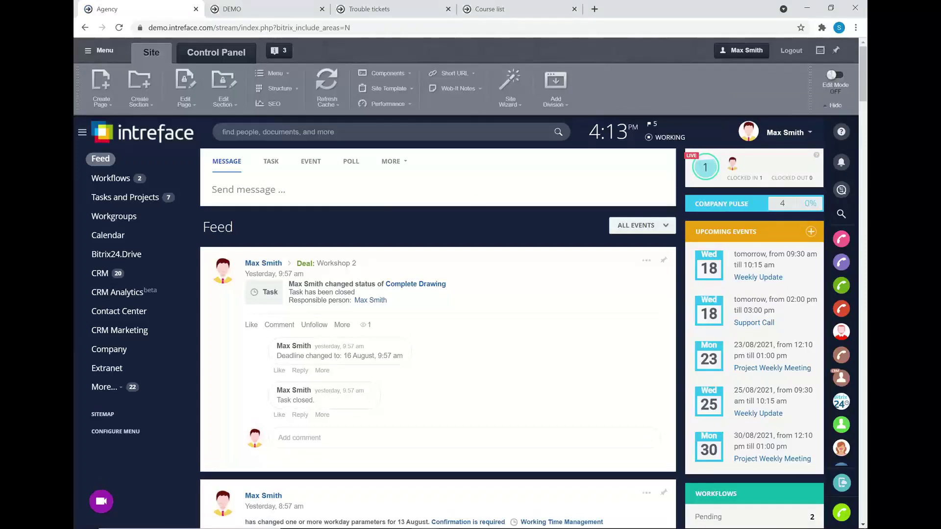
{"action": "left_click", "coordinate": [827, 107]}
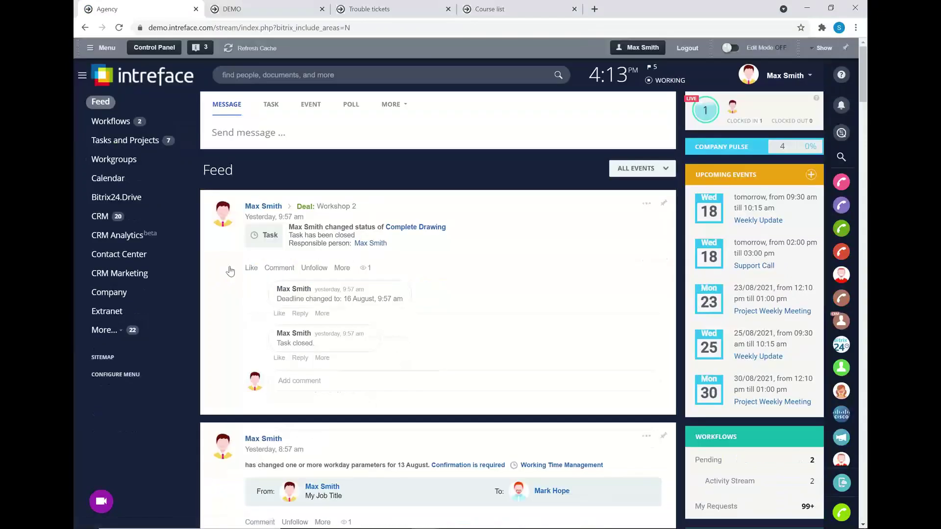
Visit the Company section, switch to the control panel and list the contents of the about folder in Site Explorer.
{"action": "left_click", "coordinate": [98, 293]}
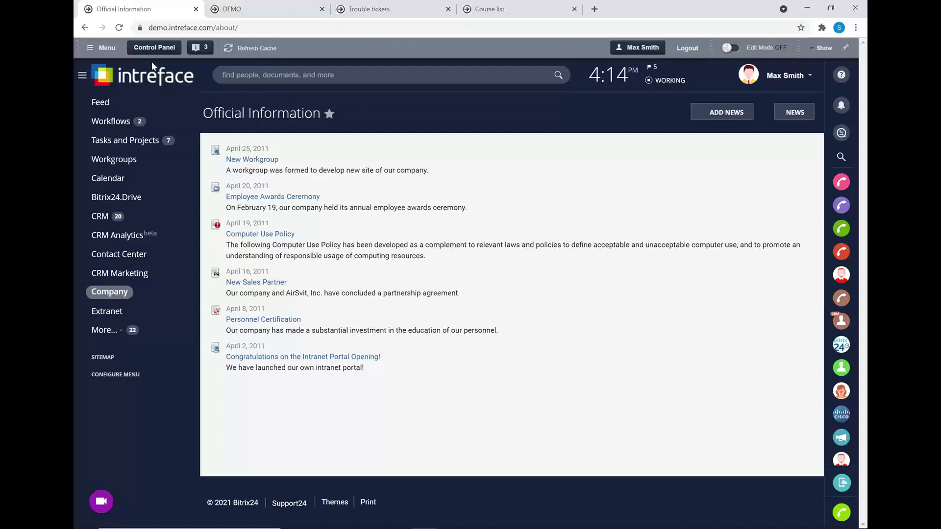
{"action": "left_click", "coordinate": [138, 48]}
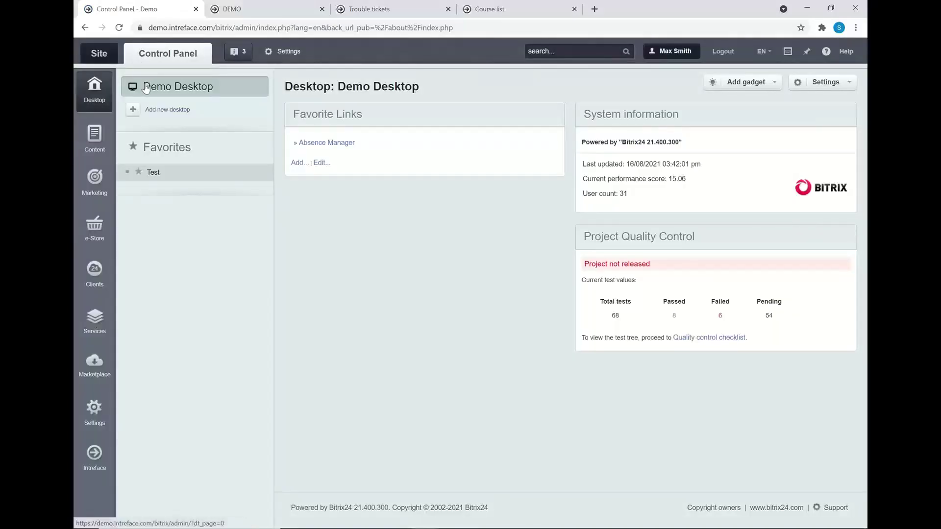
{"action": "left_click", "coordinate": [95, 139]}
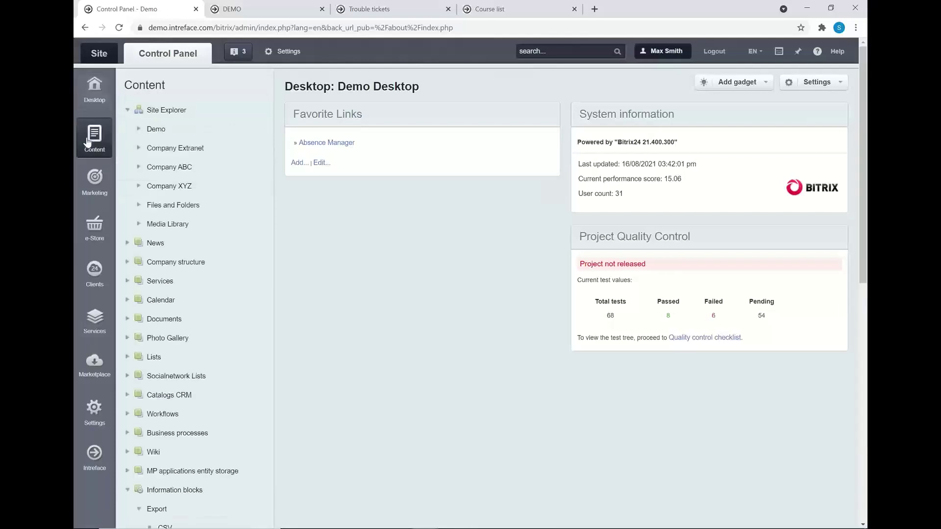
{"action": "left_click", "coordinate": [152, 206]}
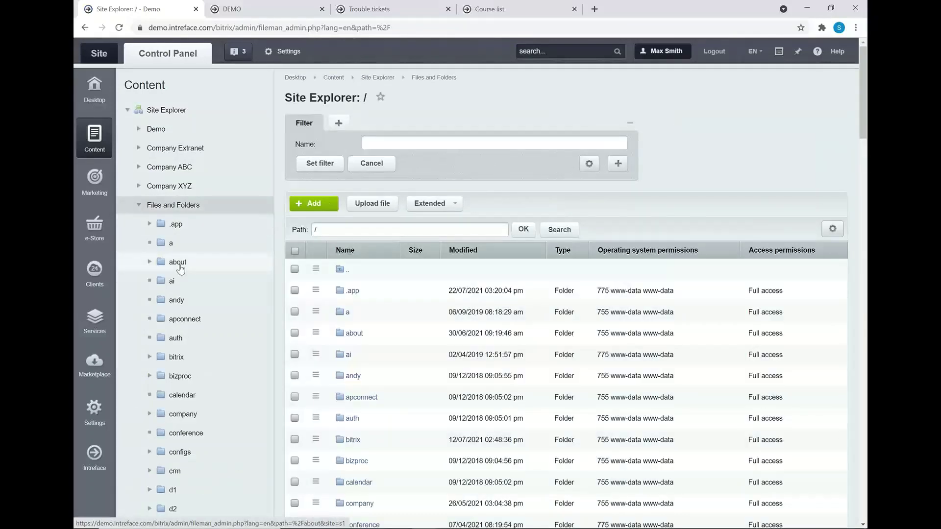
{"action": "left_click", "coordinate": [177, 263]}
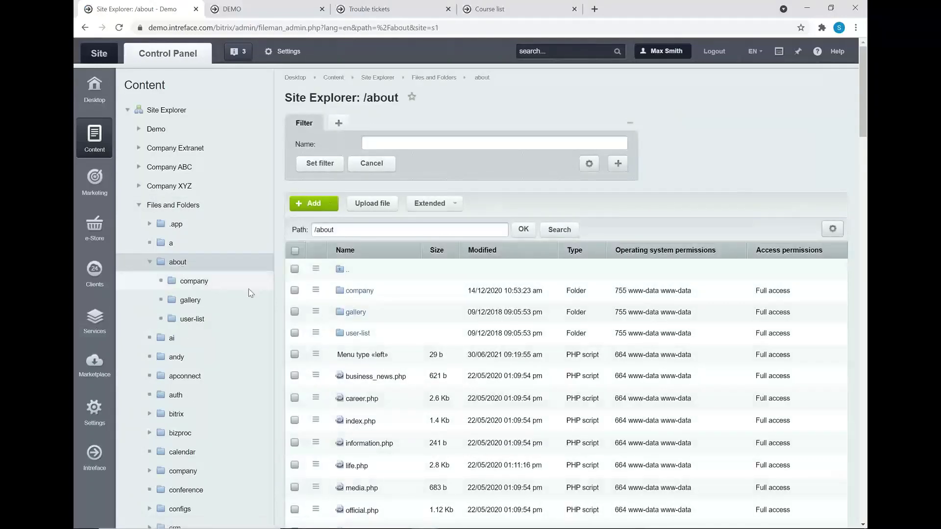
{"action": "scroll", "coordinate": [431, 357], "scroll_direction": "down", "scroll_amount": 1}
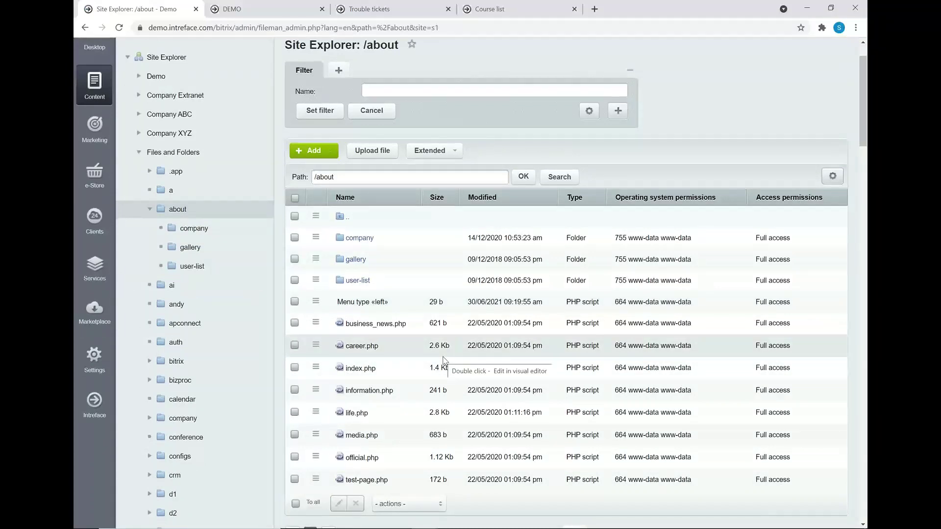
Start a new file in the about folder and set its page title to Policies.
{"action": "left_click", "coordinate": [317, 160]}
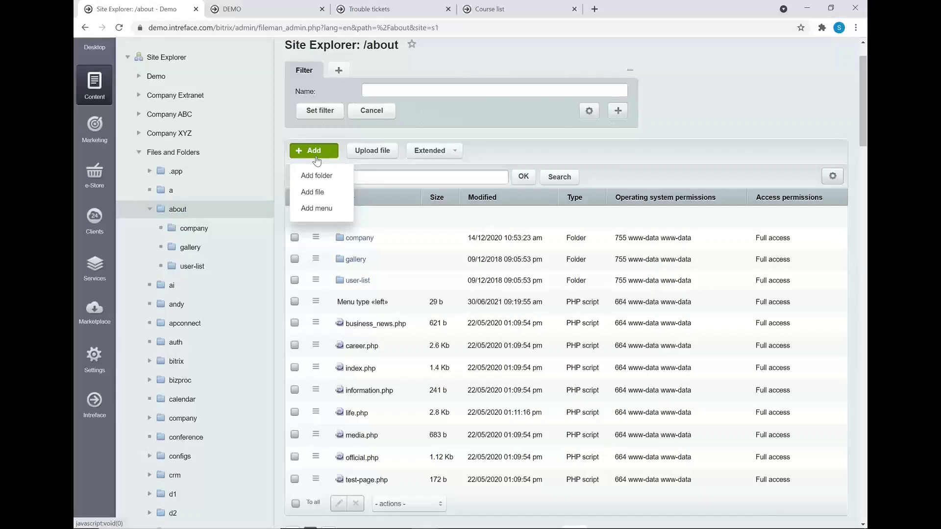
{"action": "left_click", "coordinate": [316, 192]}
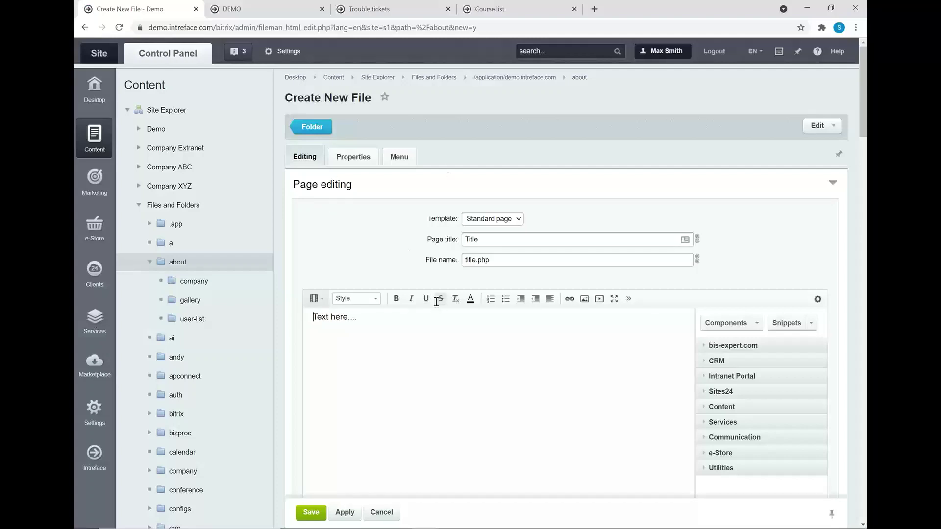
{"action": "scroll", "coordinate": [436, 302], "scroll_direction": "down", "scroll_amount": 2}
{"action": "left_click", "coordinate": [483, 134]}
{"action": "left_click_drag", "start_coordinate": [482, 133], "coordinate": [438, 133]}
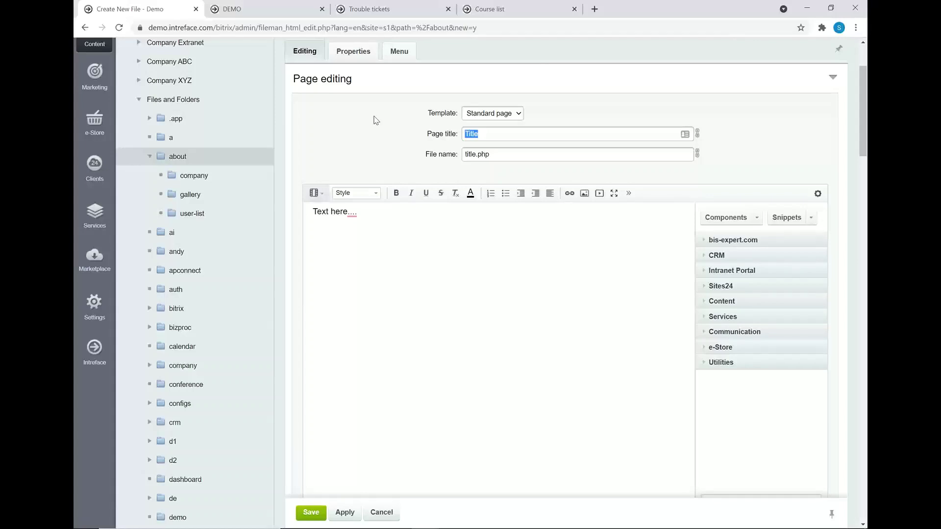
{"action": "type", "text": "Policies"}
Replace the placeholder text in the page body with "Policies for 2021".
{"action": "left_click", "coordinate": [396, 229]}
{"action": "left_click_drag", "start_coordinate": [360, 212], "coordinate": [254, 200]}
{"action": "type", "text": "Poli"}
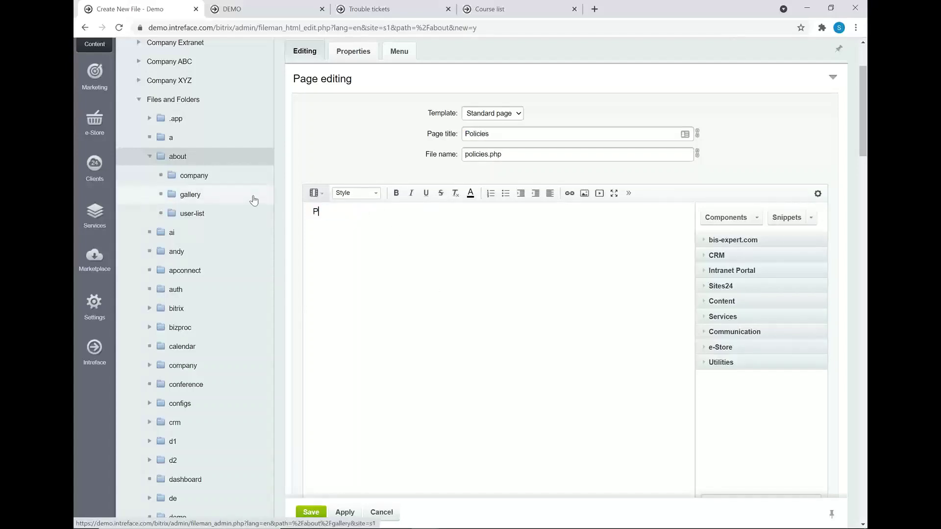
{"action": "type", "text": "cies for 2021"}
{"action": "left_click", "coordinate": [586, 194]}
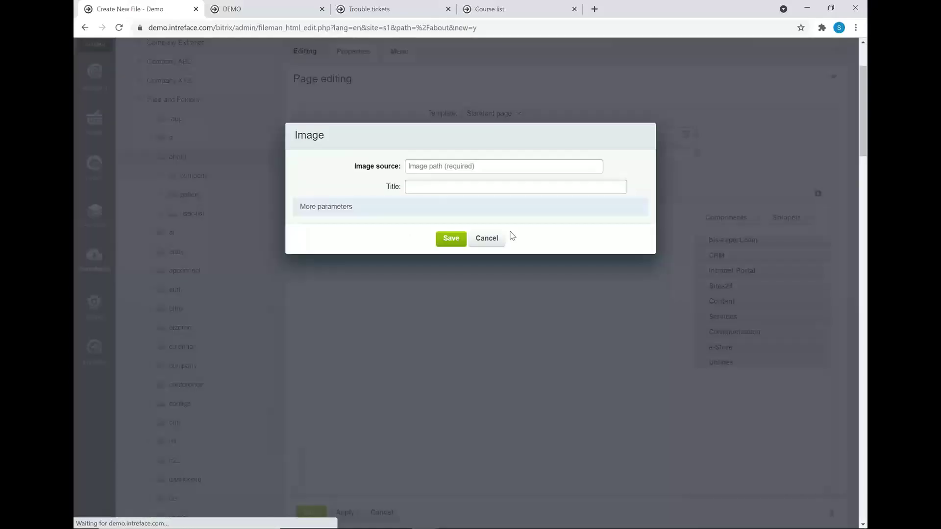
{"action": "left_click", "coordinate": [486, 240]}
{"action": "left_click_drag", "start_coordinate": [374, 213], "coordinate": [307, 211]}
{"action": "left_click", "coordinate": [386, 210]}
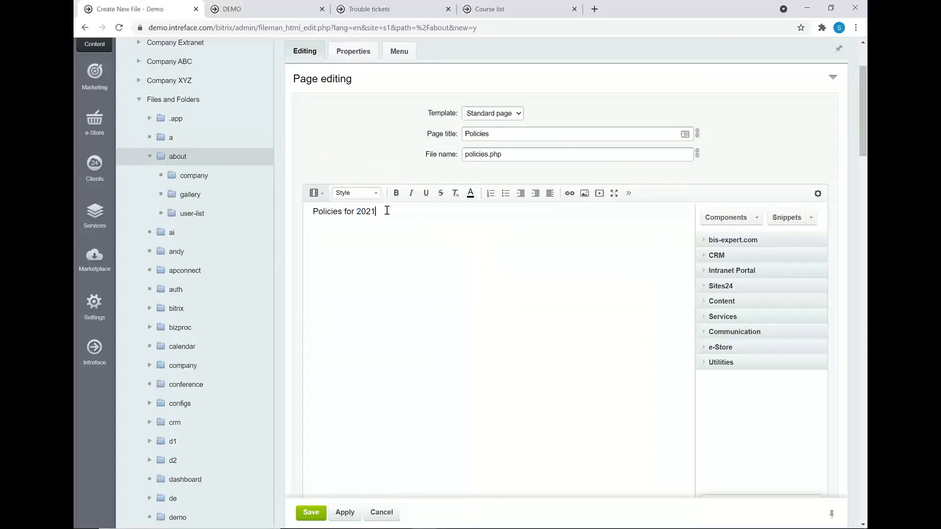
{"action": "left_click", "coordinate": [361, 194]}
{"action": "left_click", "coordinate": [316, 193]}
{"action": "left_click", "coordinate": [317, 194]}
Save the new Policies page in the about folder.
{"action": "left_click", "coordinate": [412, 222]}
{"action": "left_click_drag", "start_coordinate": [396, 212], "coordinate": [312, 211]}
{"action": "left_click", "coordinate": [389, 213]}
{"action": "left_click", "coordinate": [312, 512]}
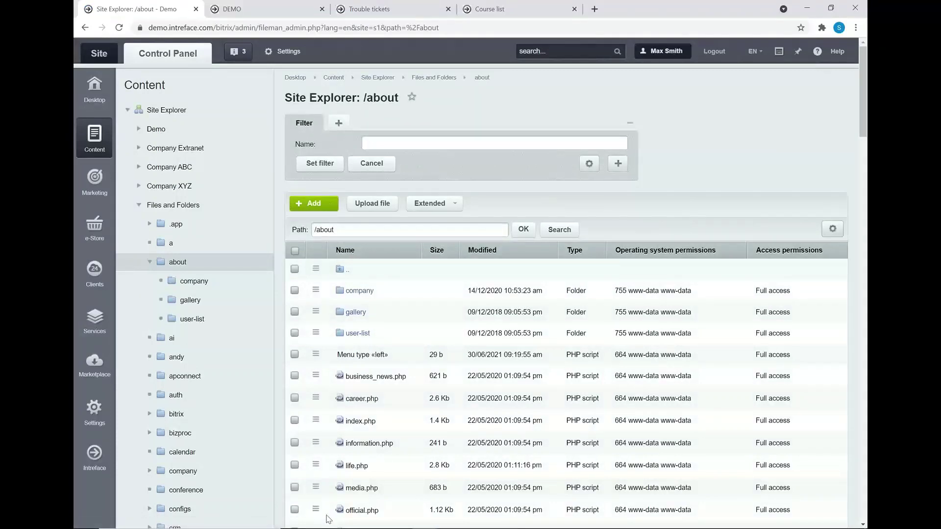
Add an item named Policies with the link /about/policies.php to the about folder's left section menu and save the menu.
{"action": "left_click", "coordinate": [315, 353]}
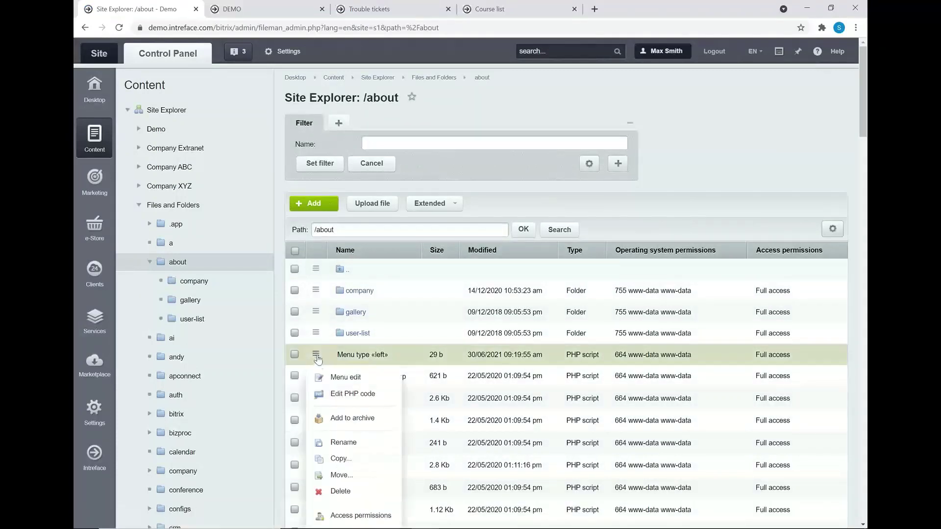
{"action": "left_click", "coordinate": [343, 377]}
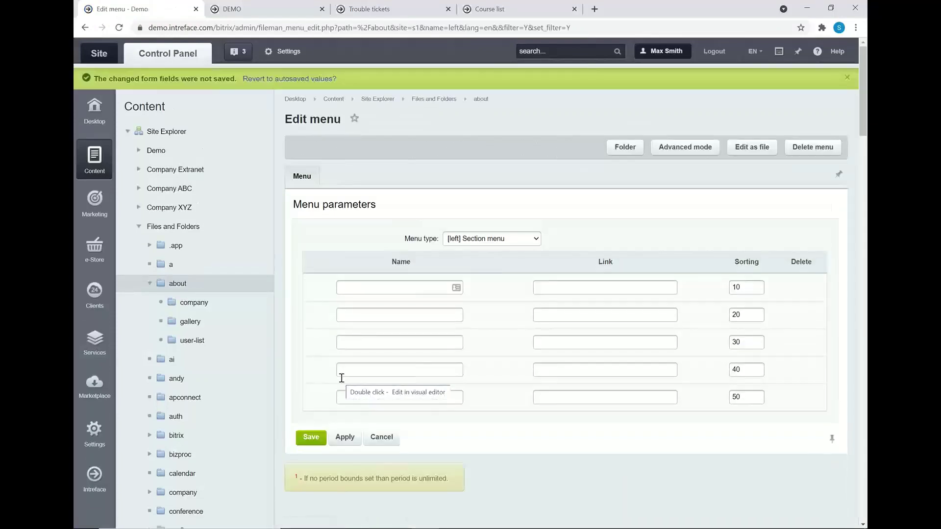
{"action": "left_click", "coordinate": [357, 290]}
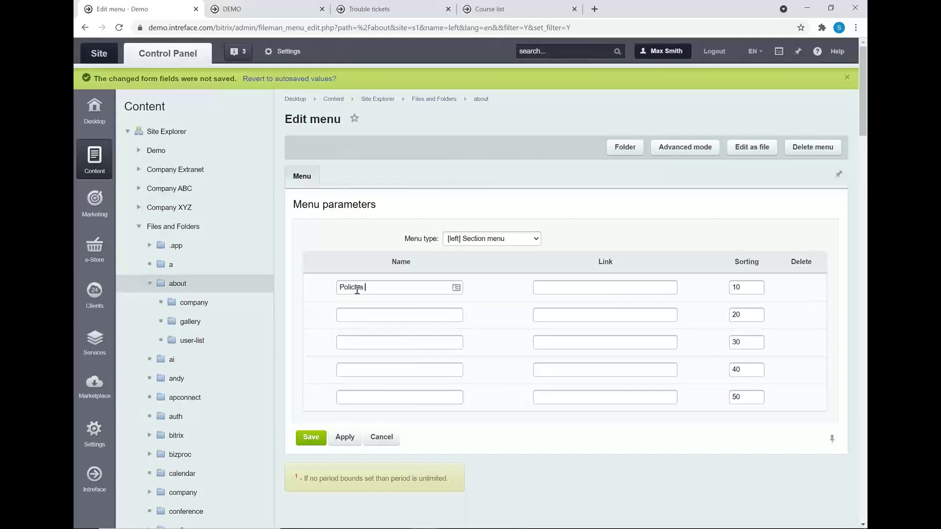
{"action": "left_click", "coordinate": [569, 287]}
{"action": "left_click", "coordinate": [571, 314]}
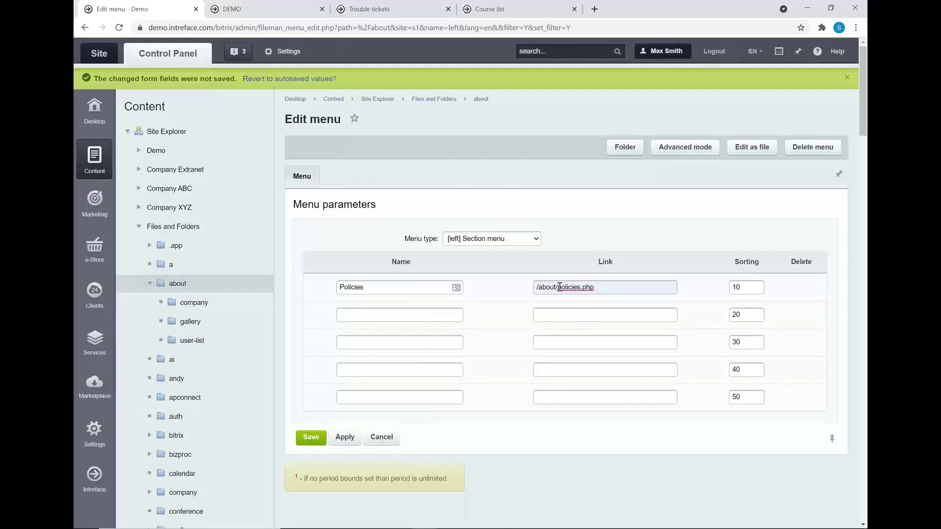
{"action": "left_click", "coordinate": [314, 439]}
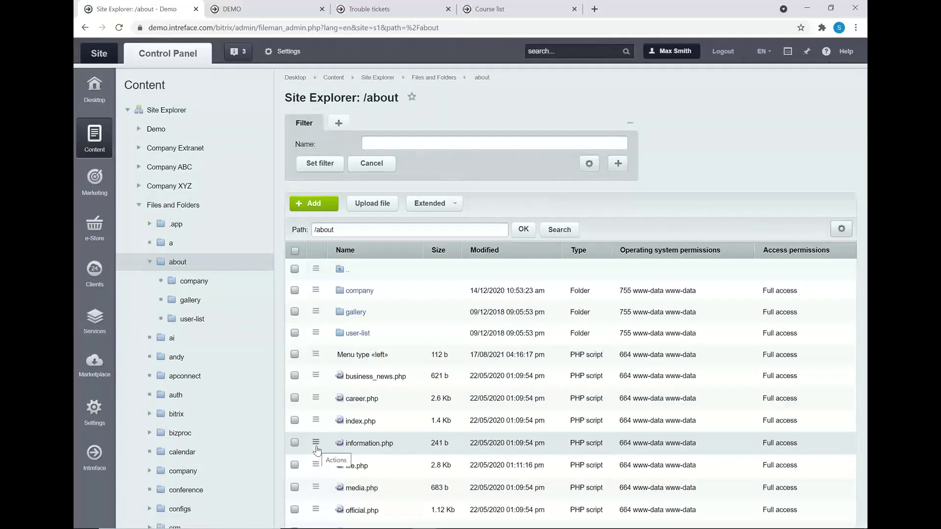
Return to the public site and view the Policies page through its new menu item in the Company section.
{"action": "left_click", "coordinate": [93, 55]}
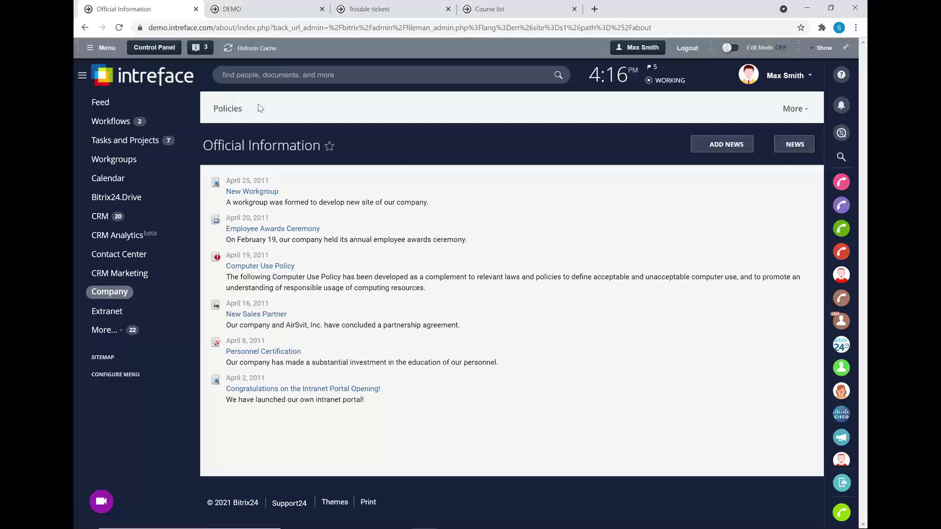
{"action": "left_click", "coordinate": [220, 112]}
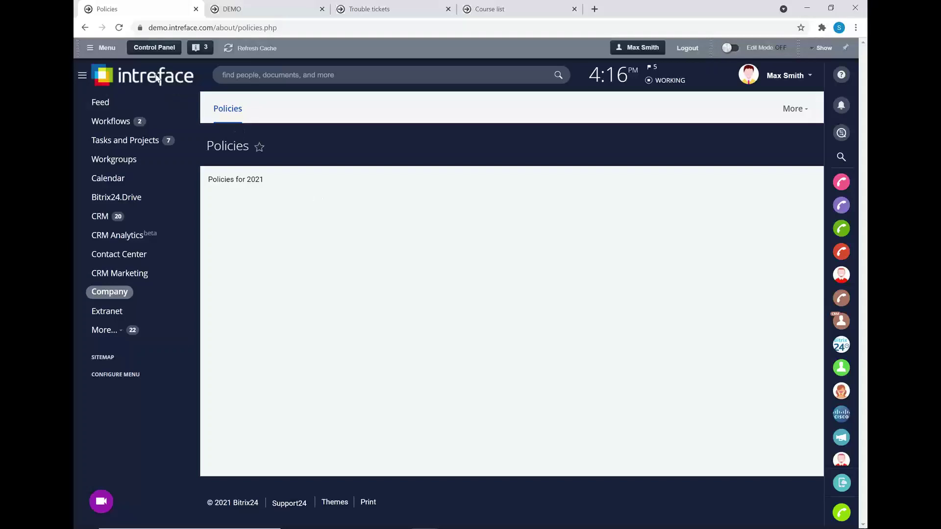
Open the about folder's left section menu for editing in advanced mode.
{"action": "left_click", "coordinate": [142, 48]}
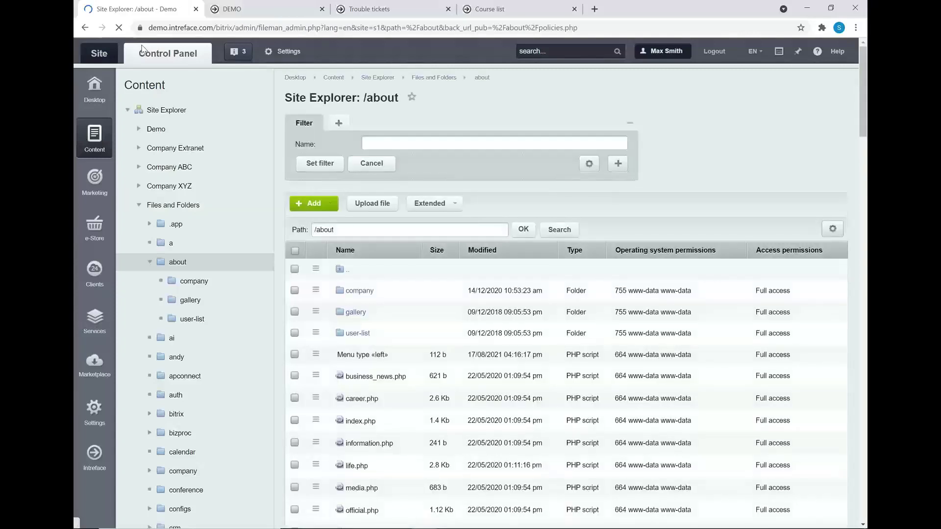
{"action": "scroll", "coordinate": [360, 362], "scroll_direction": "down", "scroll_amount": 1}
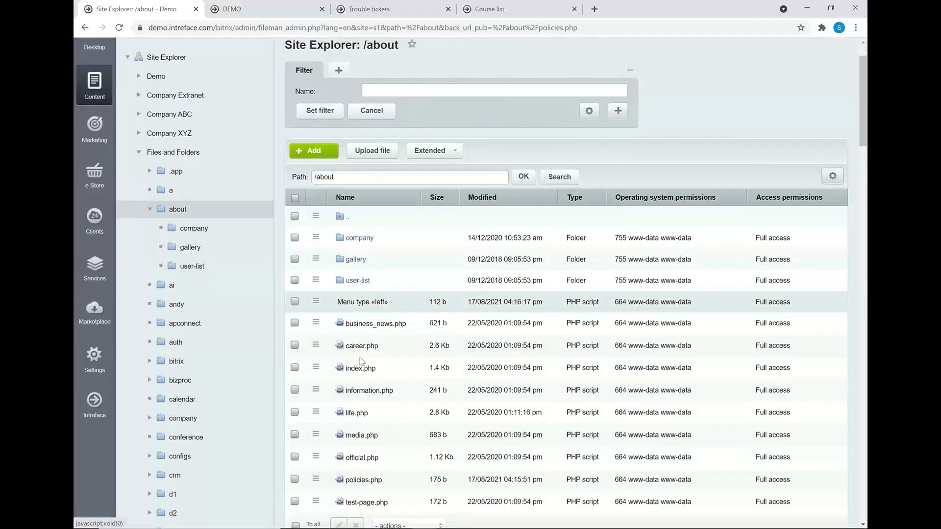
{"action": "left_click", "coordinate": [315, 480]}
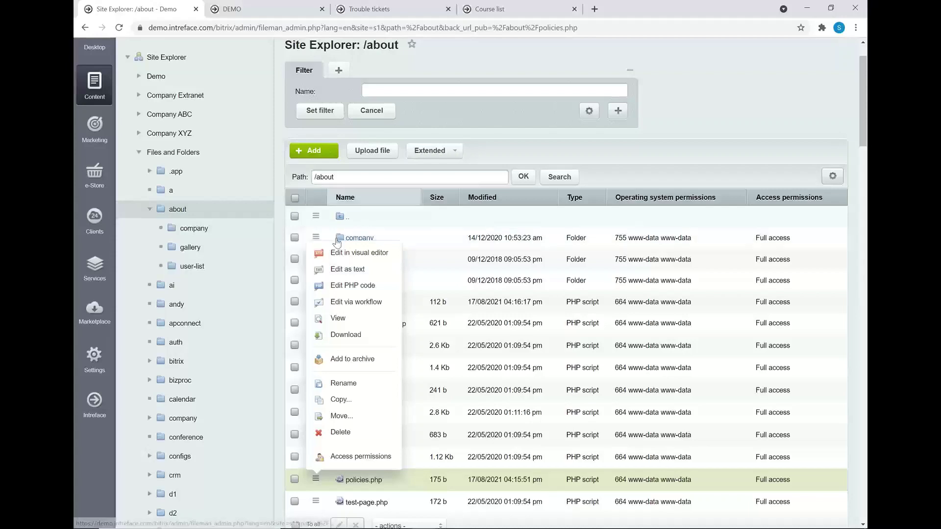
{"action": "left_click", "coordinate": [315, 302]}
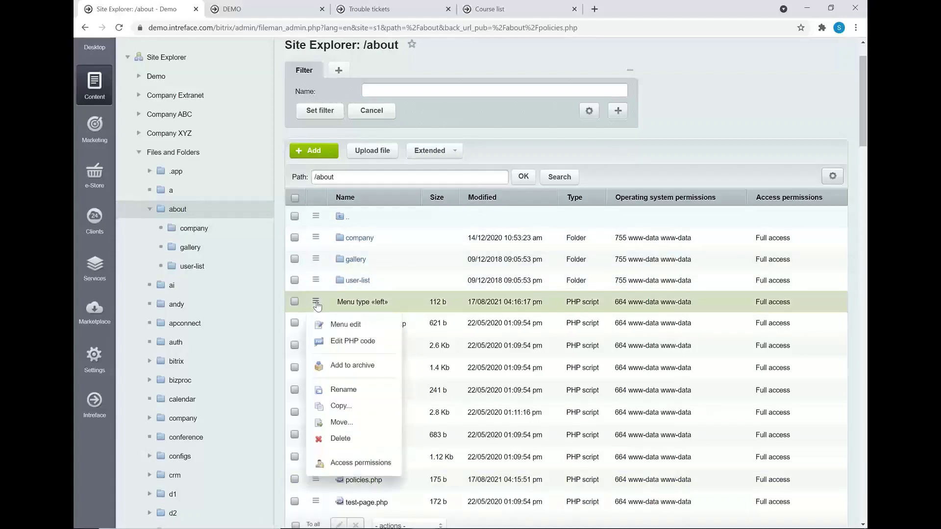
{"action": "left_click", "coordinate": [339, 324]}
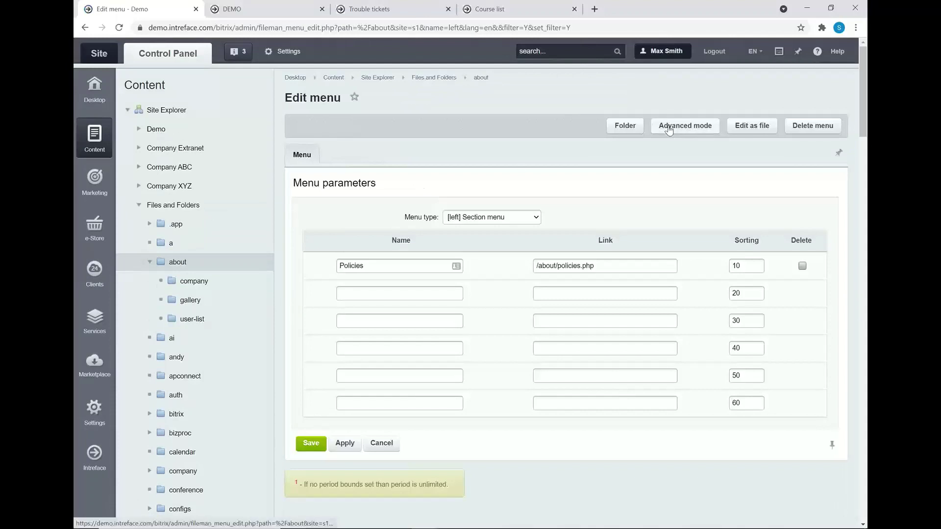
{"action": "left_click", "coordinate": [670, 128]}
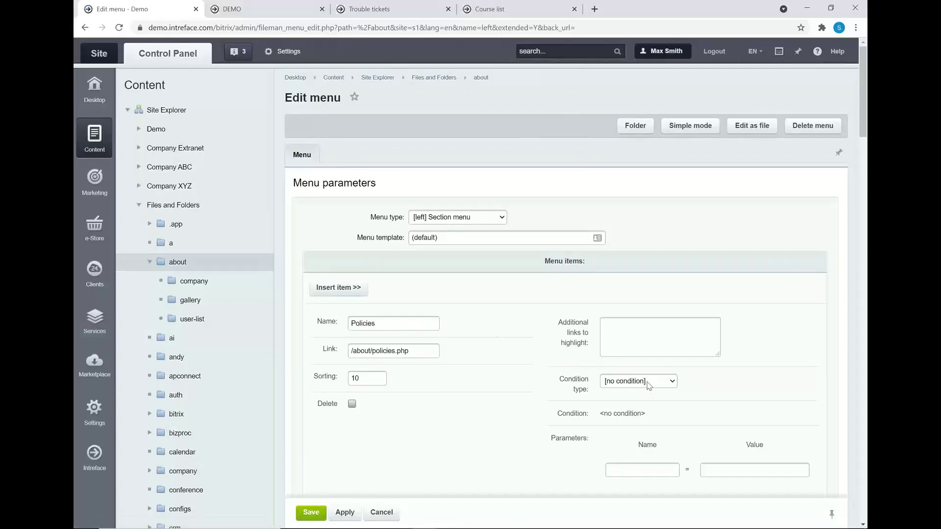
Examine the menu type, menu template and condition type settings for the Policies menu item.
{"action": "scroll", "coordinate": [649, 402], "scroll_direction": "down", "scroll_amount": 1}
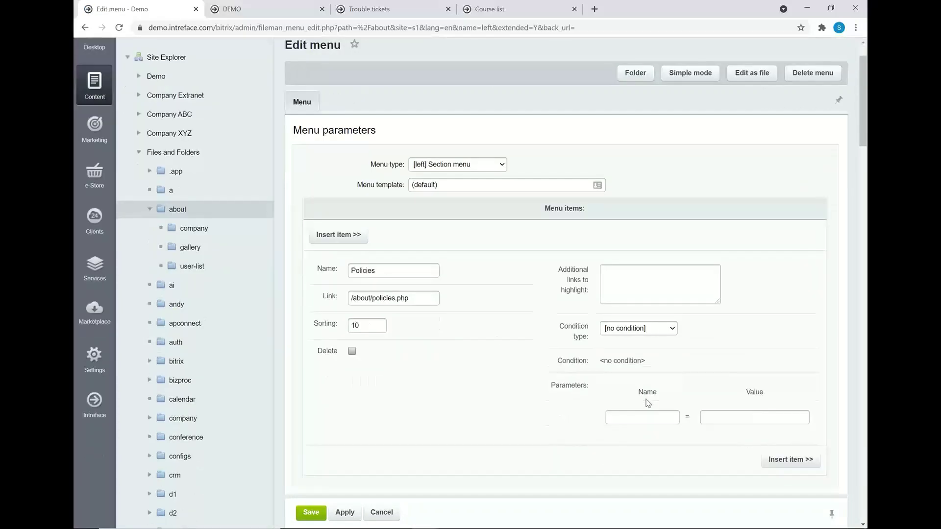
{"action": "left_click", "coordinate": [649, 329]}
{"action": "left_click", "coordinate": [652, 329]}
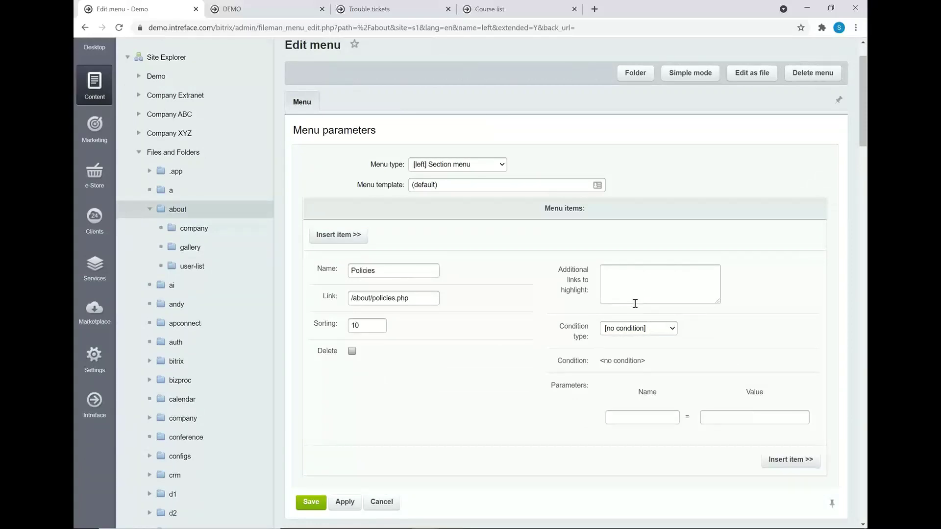
{"action": "scroll", "coordinate": [638, 301], "scroll_direction": "down", "scroll_amount": 2}
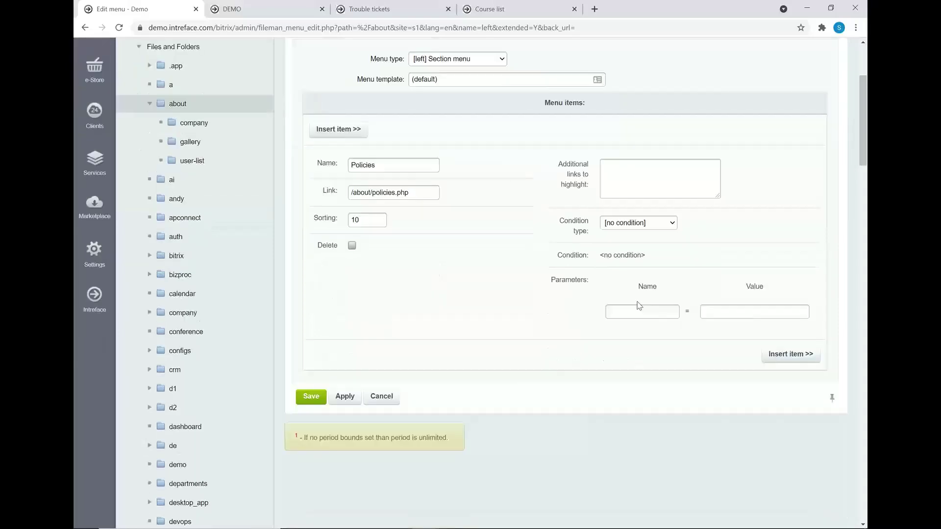
{"action": "scroll", "coordinate": [639, 306], "scroll_direction": "up", "scroll_amount": 1}
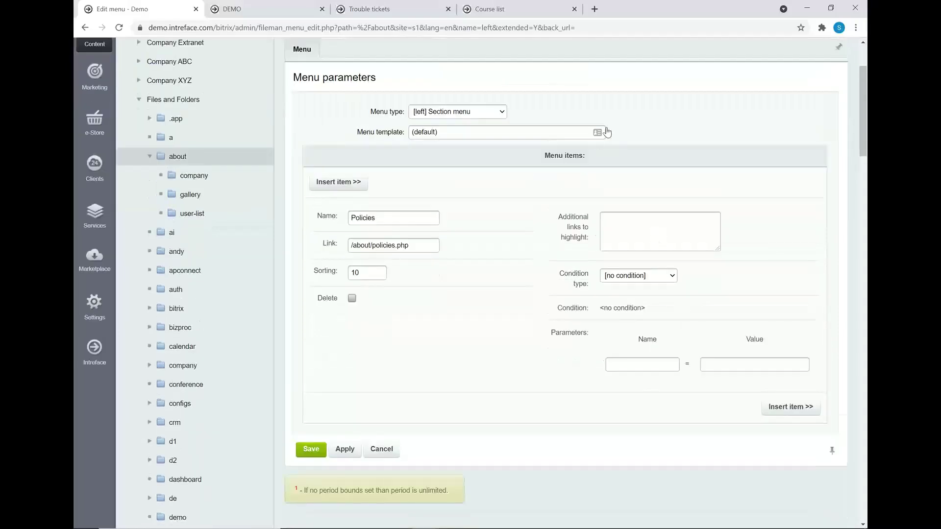
{"action": "left_click", "coordinate": [478, 111]}
{"action": "left_click", "coordinate": [504, 112]}
{"action": "left_click", "coordinate": [540, 137]}
Try a user group condition with Extranet Users on the Policies menu item, and return to the public site without saving.
{"action": "left_click", "coordinate": [626, 278]}
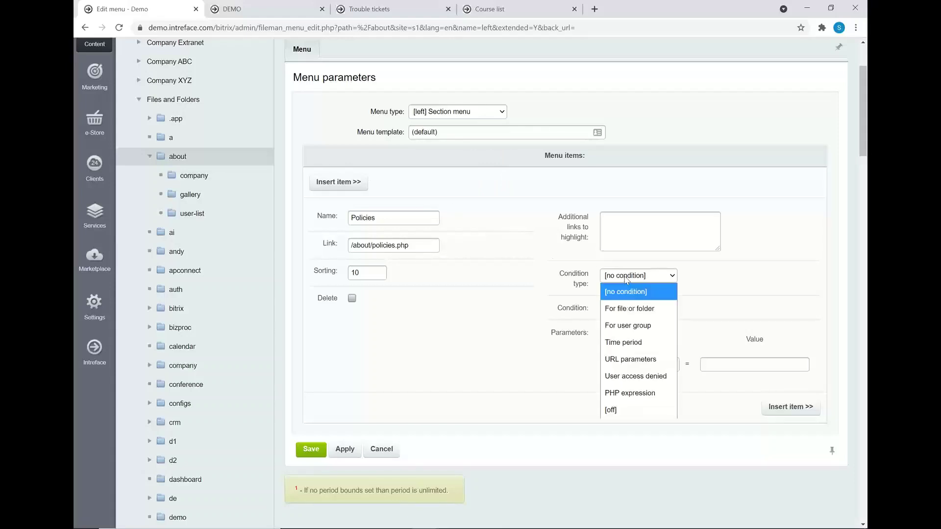
{"action": "left_click", "coordinate": [632, 326]}
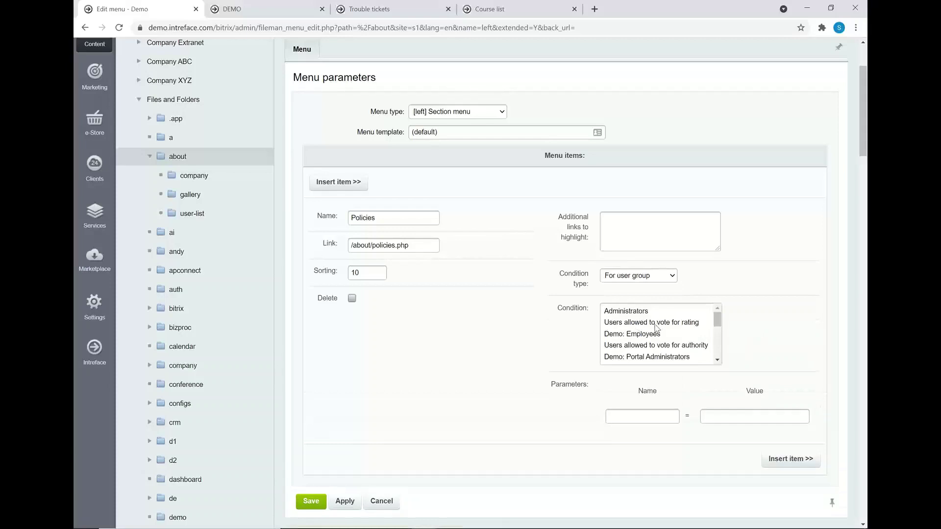
{"action": "left_click", "coordinate": [624, 314]}
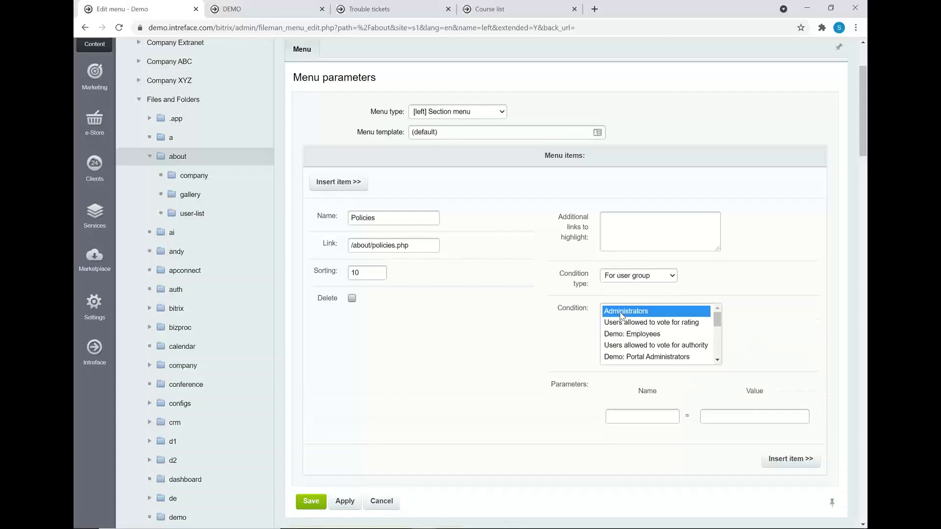
{"action": "scroll", "coordinate": [642, 341], "scroll_direction": "down", "scroll_amount": 1}
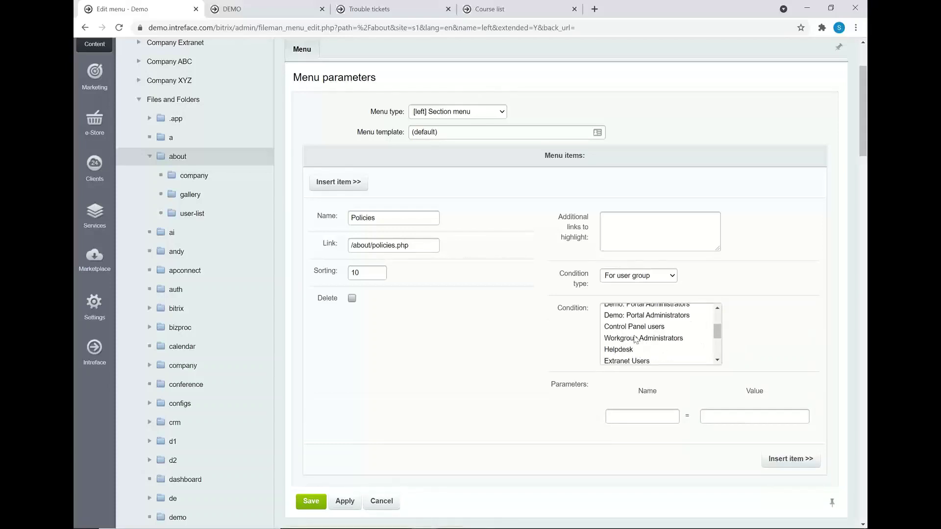
{"action": "left_click", "coordinate": [625, 361]}
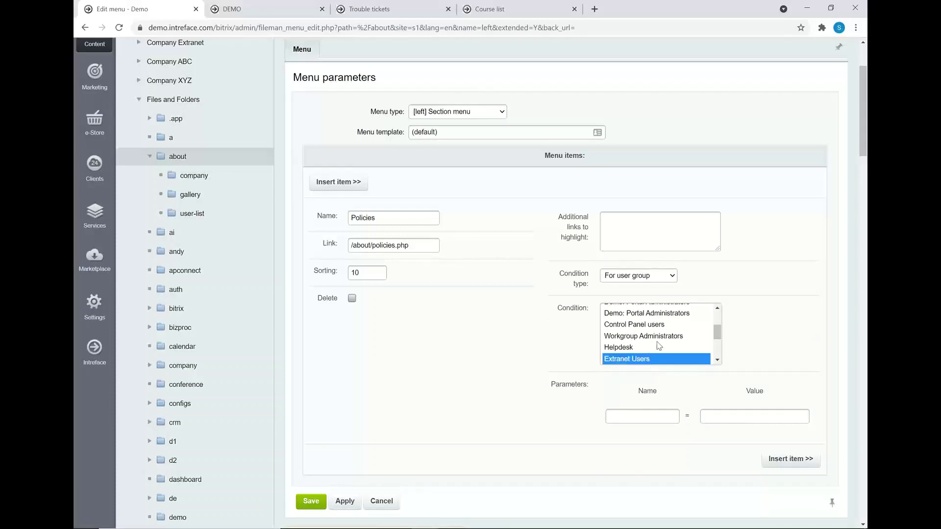
{"action": "scroll", "coordinate": [323, 219], "scroll_direction": "up", "scroll_amount": 3}
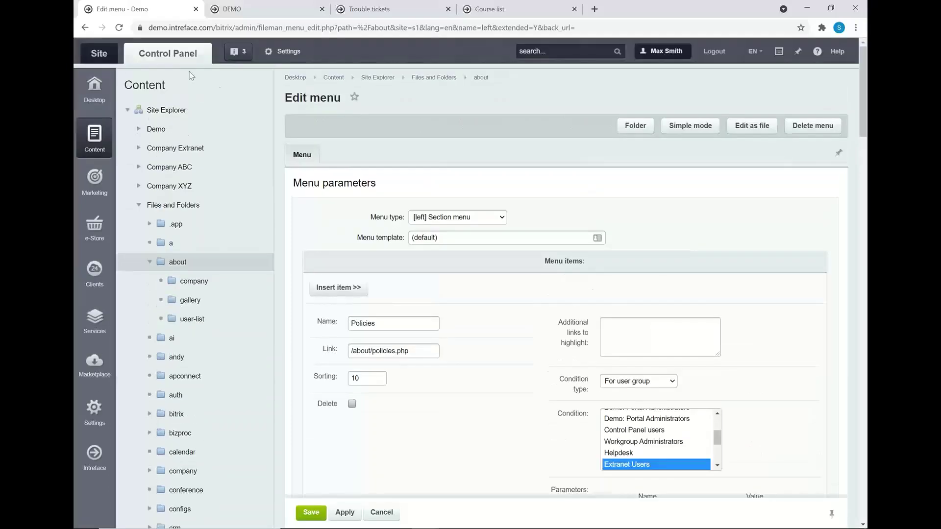
{"action": "left_click", "coordinate": [93, 55]}
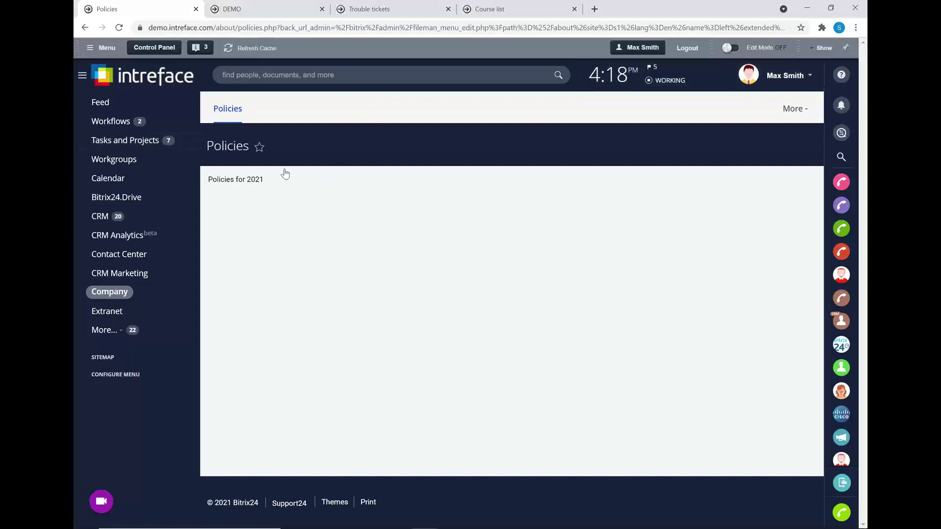
Edit the Policies page and insert the CRM Deals list component below the text "Policies for 2021".
{"action": "left_click", "coordinate": [818, 48]}
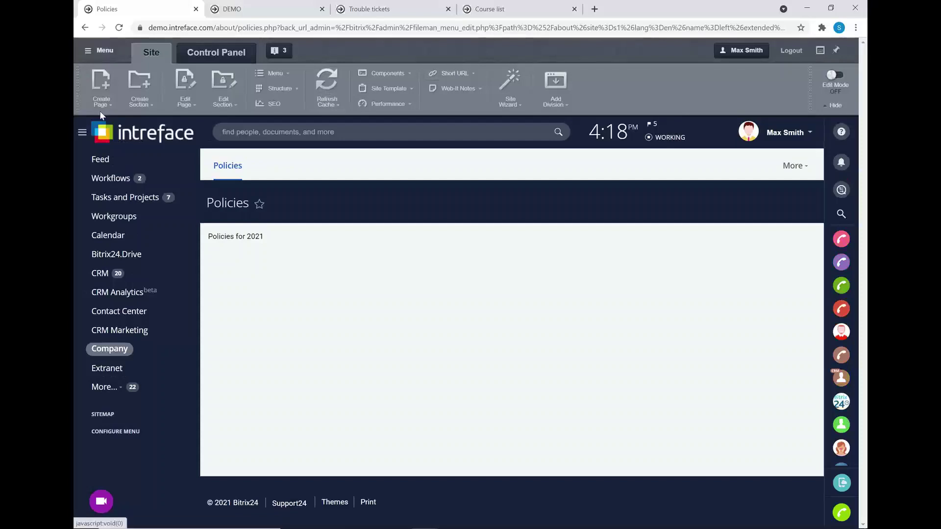
{"action": "left_click", "coordinate": [185, 86]}
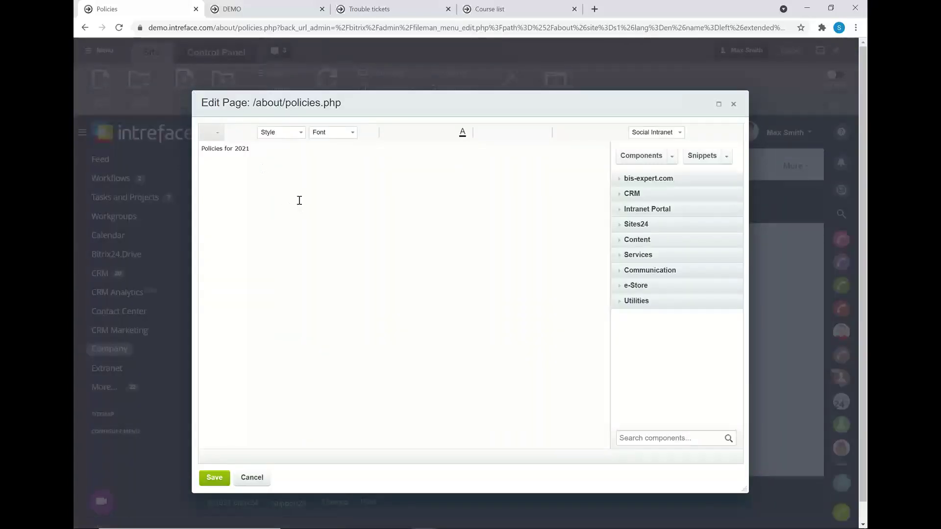
{"action": "left_click_drag", "start_coordinate": [282, 151], "coordinate": [202, 155]}
{"action": "left_click", "coordinate": [284, 153]}
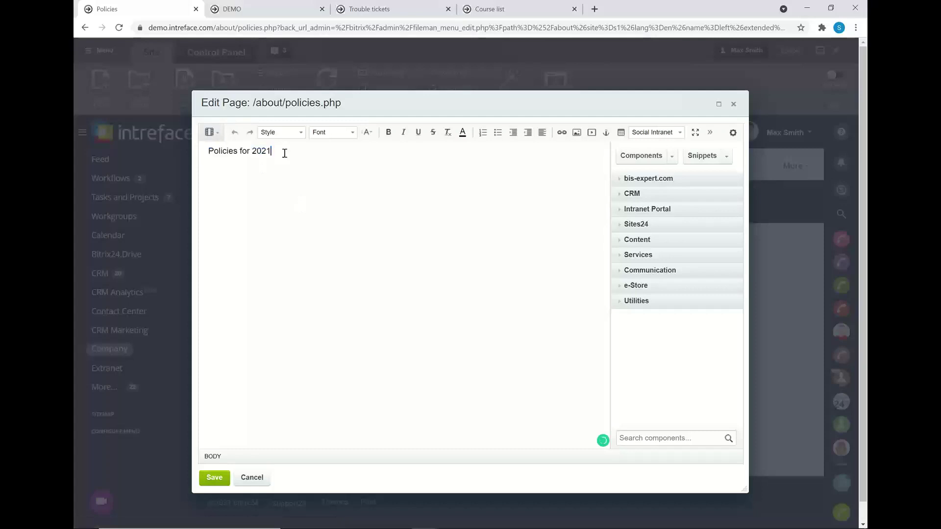
{"action": "key", "text": "Return"}
{"action": "left_click", "coordinate": [620, 195]}
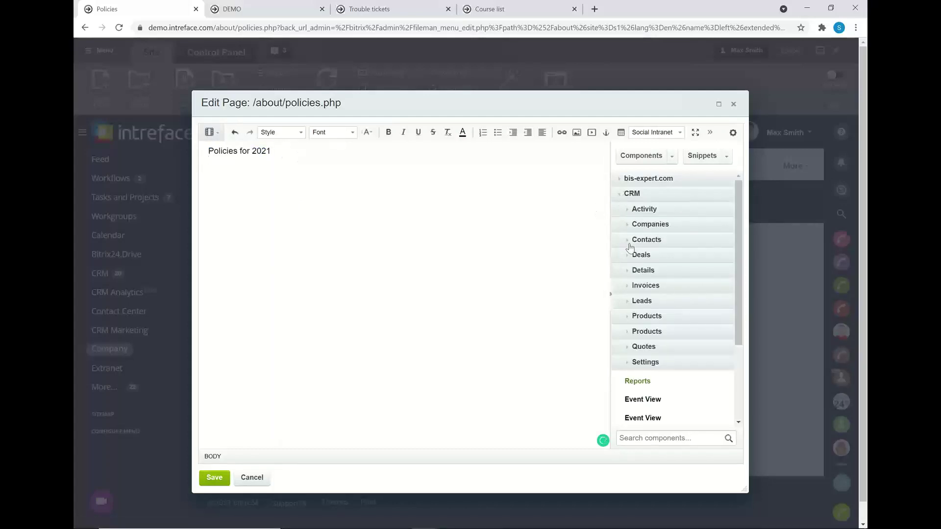
{"action": "left_click", "coordinate": [629, 257]}
{"action": "left_click_drag", "start_coordinate": [633, 292], "coordinate": [313, 189]}
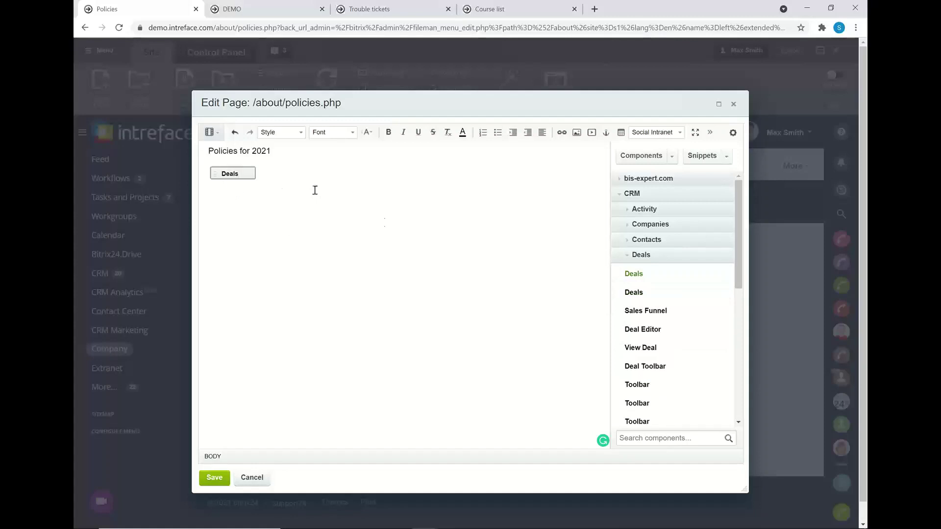
Save the page with the Deals component's default parameters and view the embedded deal list.
{"action": "left_click", "coordinate": [214, 478]}
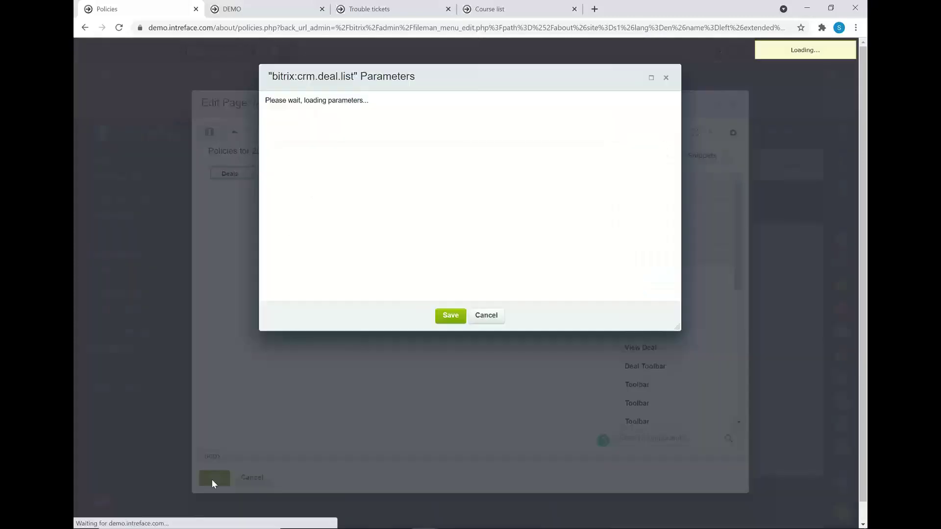
{"action": "left_click", "coordinate": [449, 314]}
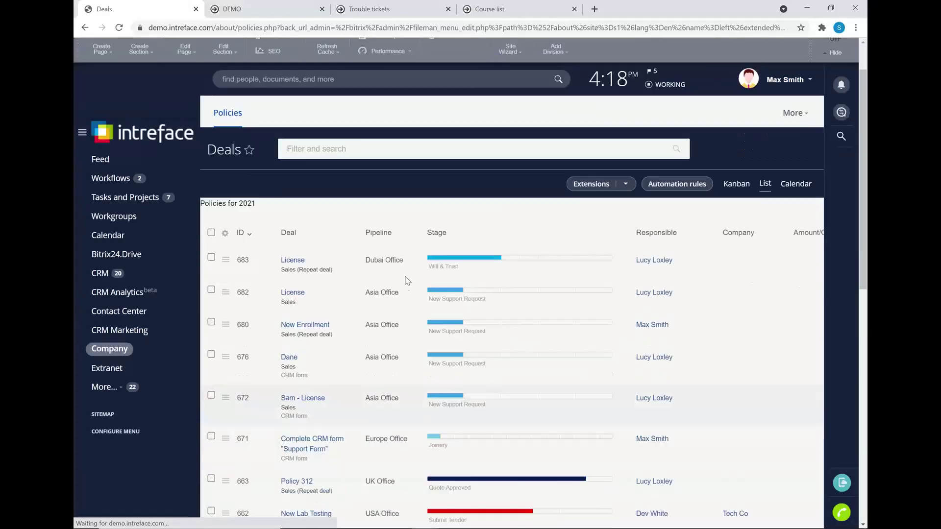
{"action": "scroll", "coordinate": [414, 188], "scroll_direction": "down", "scroll_amount": 3}
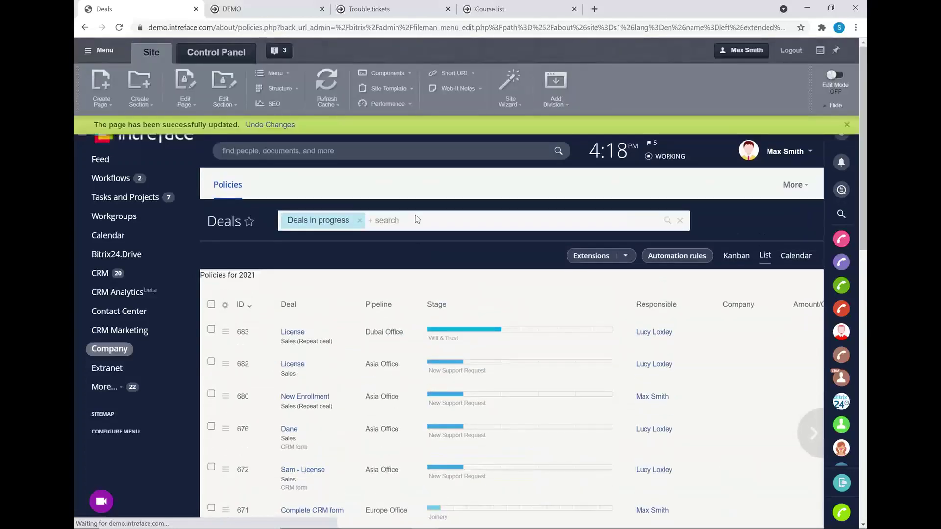
{"action": "left_click", "coordinate": [416, 215]}
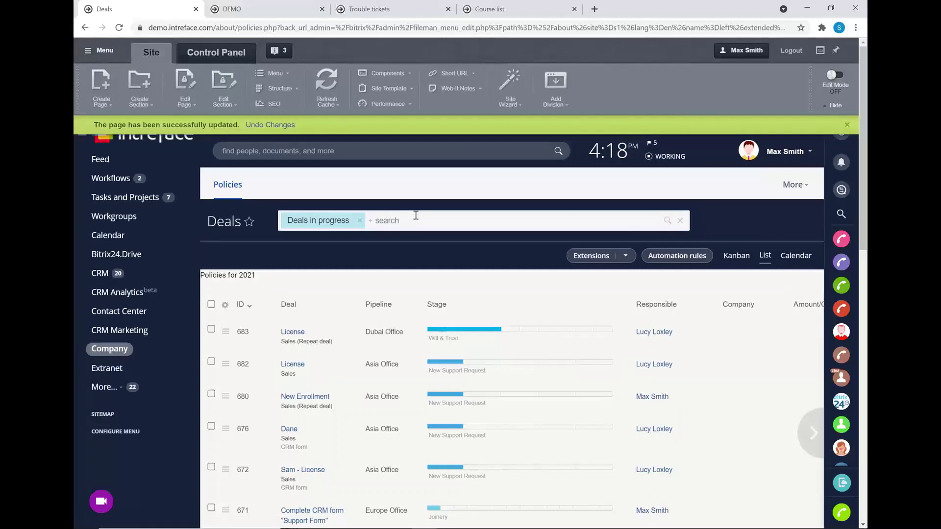
Remove the Deals component from the Policies page in the page editor and save the page.
{"action": "left_click", "coordinate": [185, 102]}
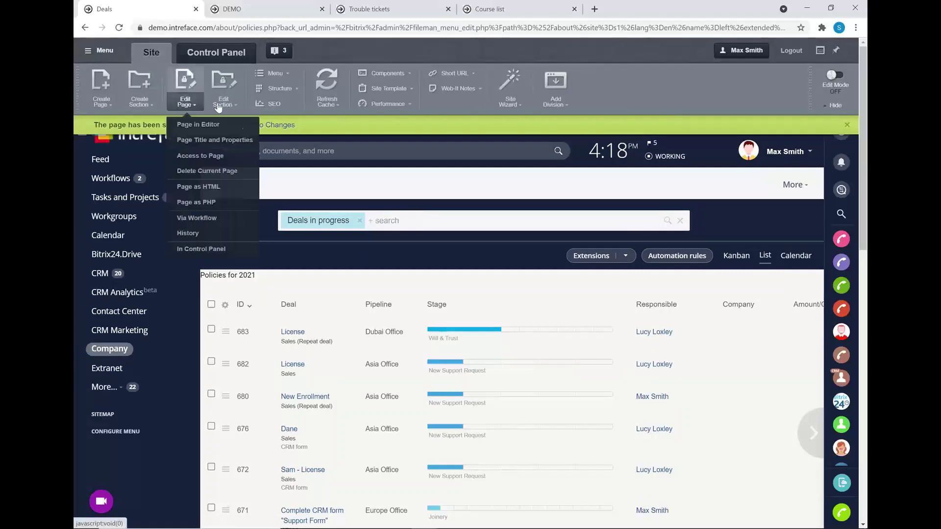
{"action": "left_click", "coordinate": [225, 127]}
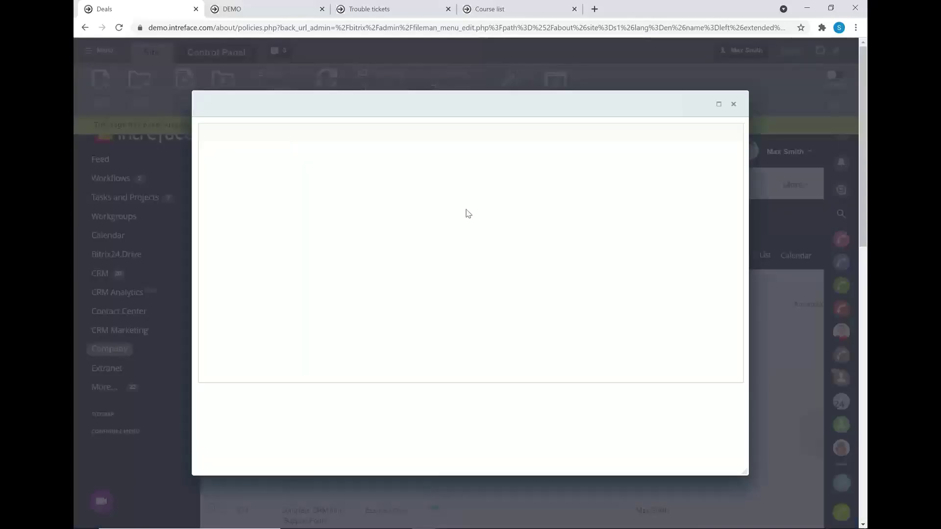
{"action": "left_click_drag", "start_coordinate": [271, 171], "coordinate": [203, 170]}
{"action": "key", "text": "BackSpace"}
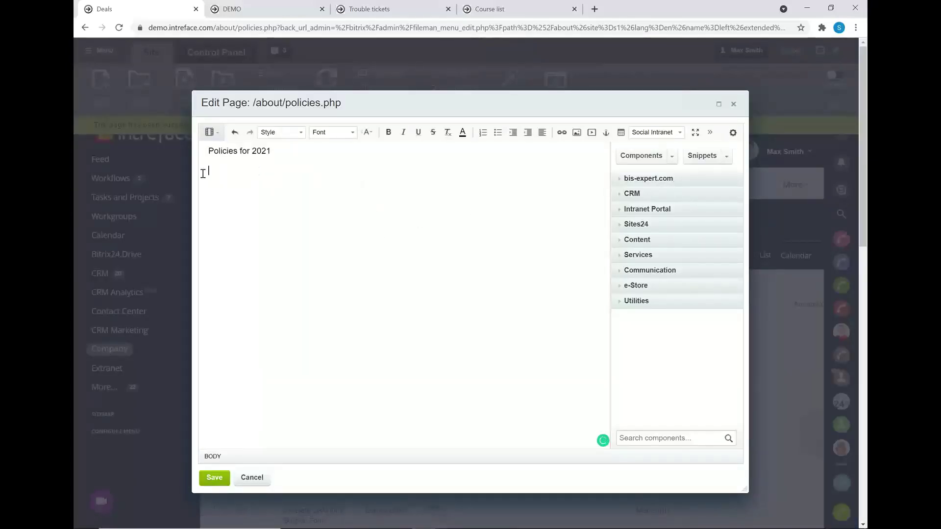
{"action": "left_click", "coordinate": [212, 477]}
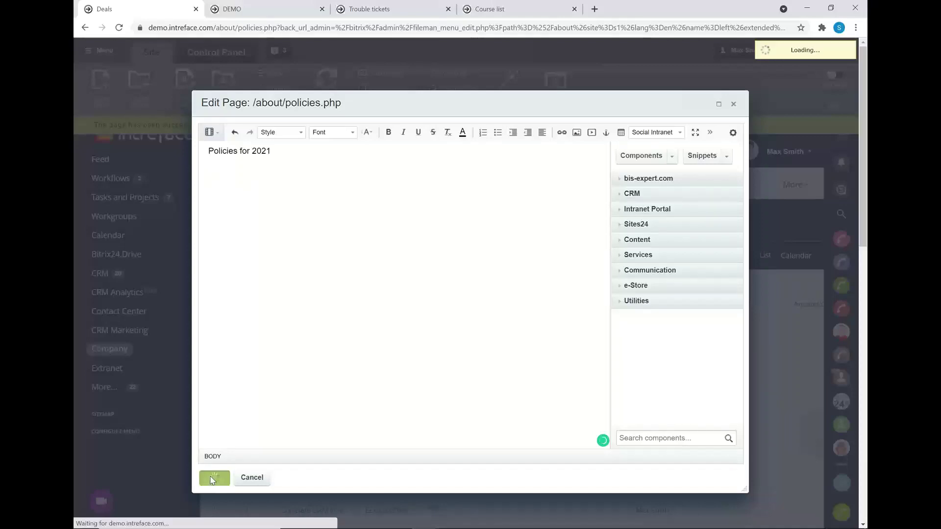
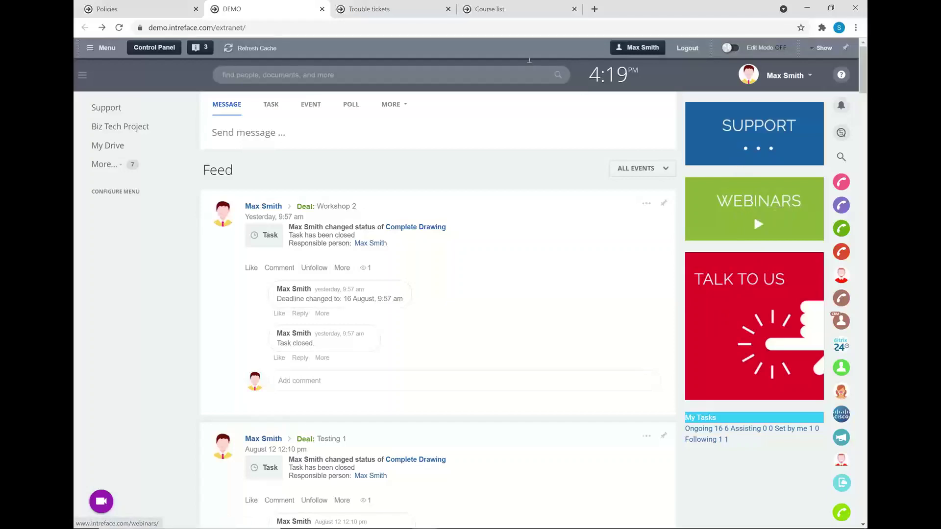
Look at the extranet site's address and return to the Policies page.
{"action": "left_click_drag", "start_coordinate": [357, 28], "coordinate": [137, 27]}
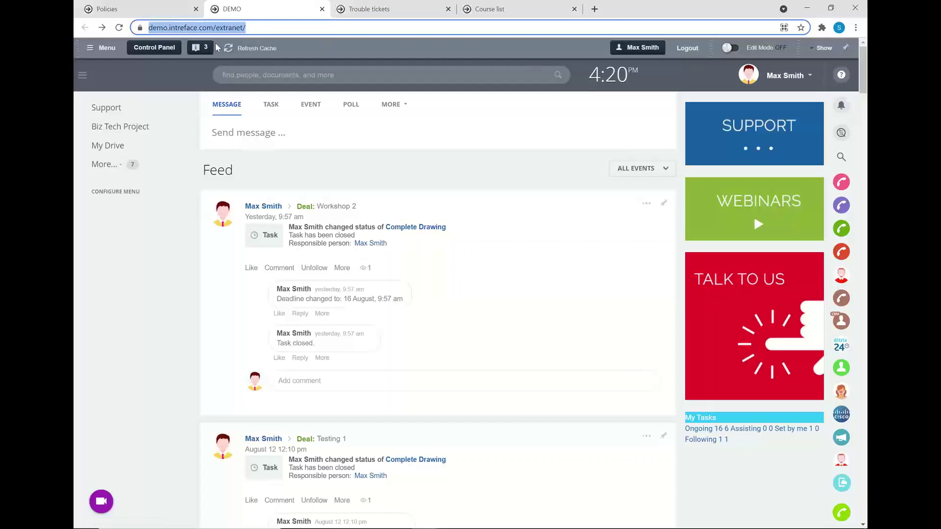
{"action": "left_click", "coordinate": [293, 173]}
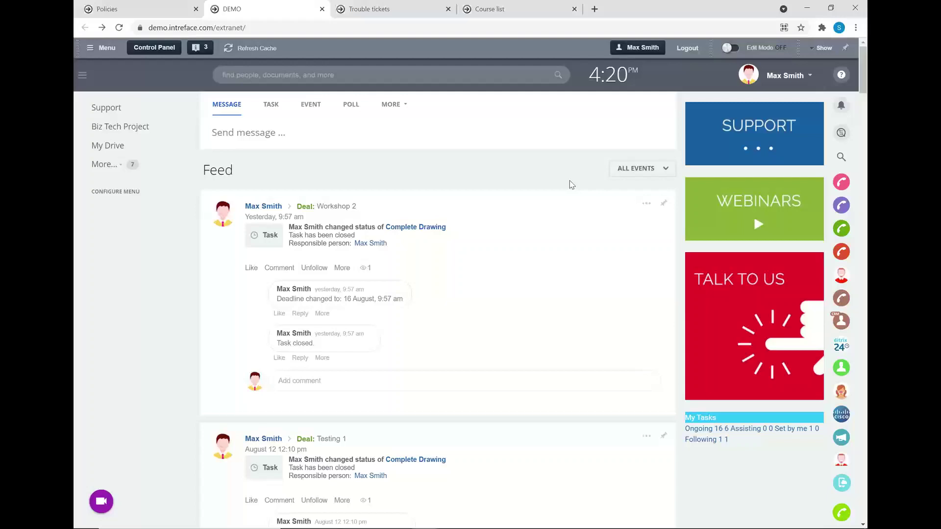
{"action": "left_click", "coordinate": [137, 8]}
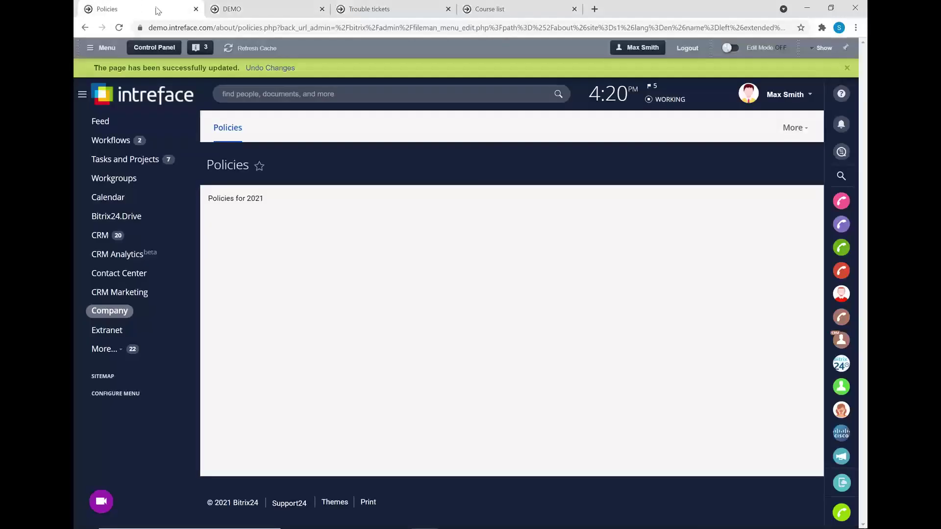
Switch to the presentation's closing "Questions?" slide.
{"action": "key", "text": "alt+Tab"}
{"action": "left_click", "coordinate": [591, 187]}
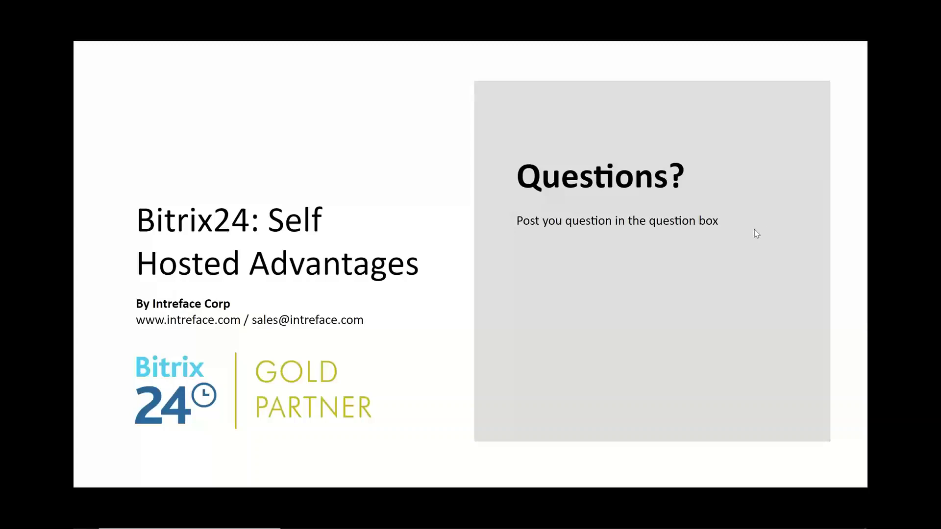
Switch back to the Bitrix24 portal, dismiss the page update notice and preview the Mountains theme.
{"action": "key", "text": "alt+Tab"}
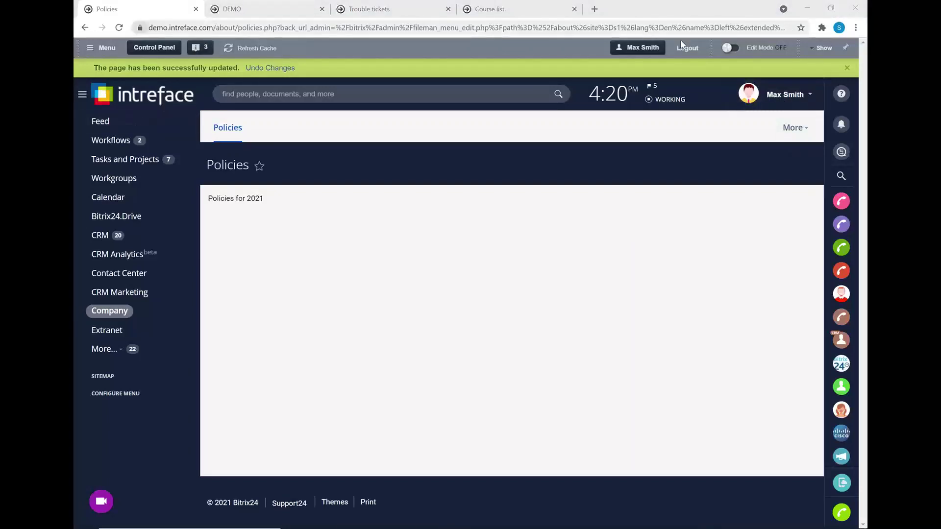
{"action": "left_click", "coordinate": [846, 68]}
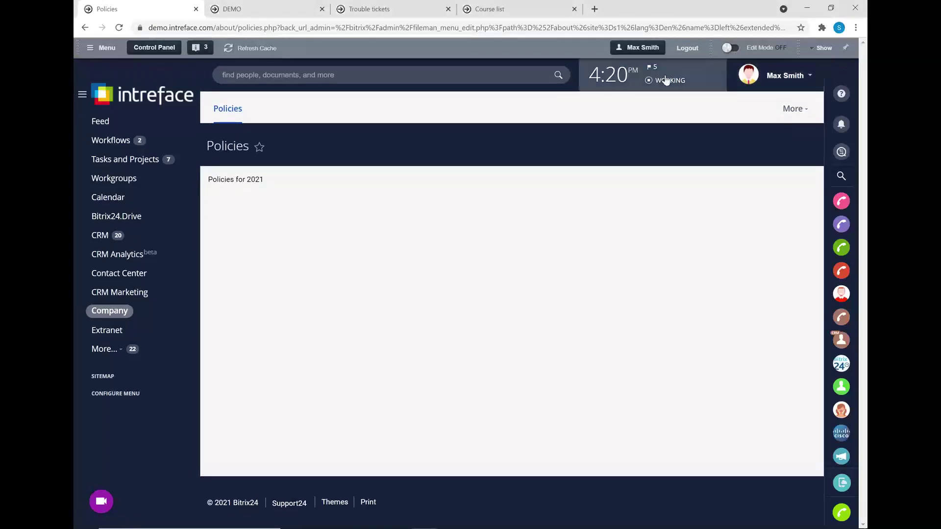
{"action": "left_click", "coordinate": [765, 78]}
{"action": "left_click", "coordinate": [737, 127]}
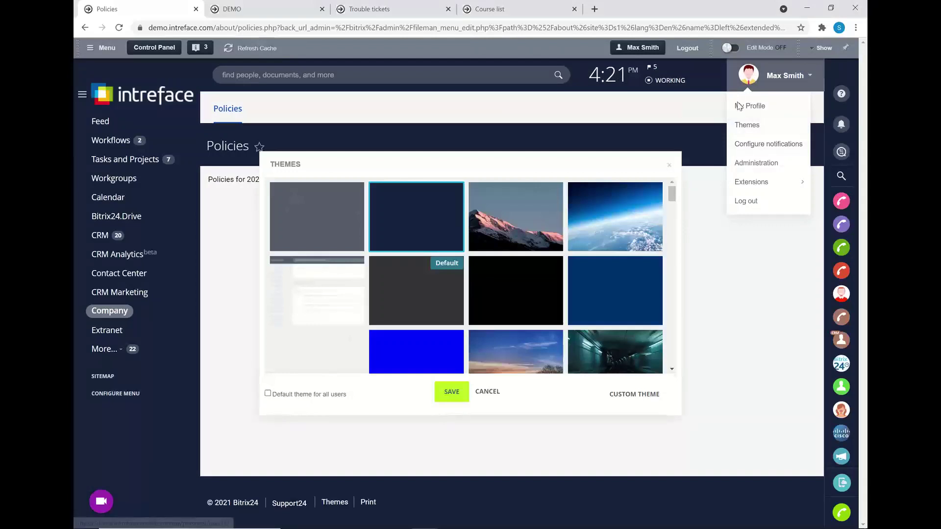
{"action": "left_click", "coordinate": [535, 227]}
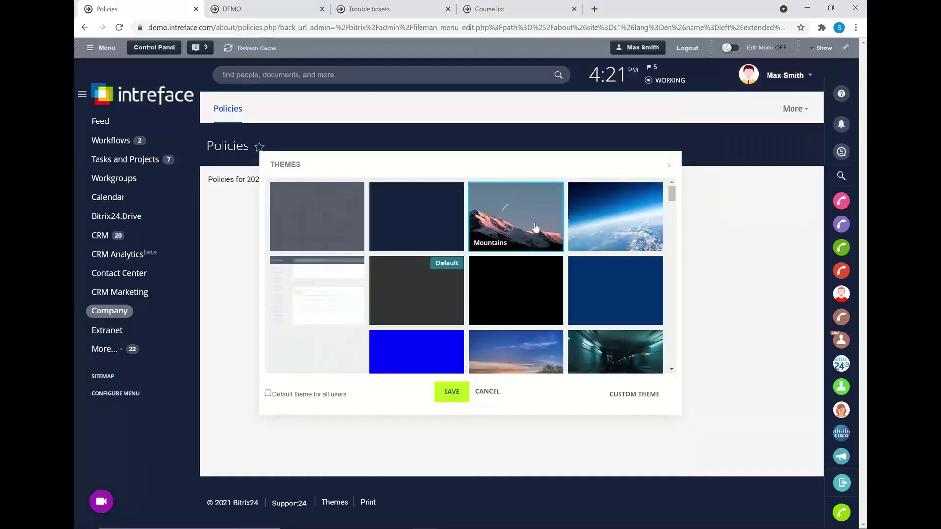
Browse the theme gallery and look at the custom theme creation form without creating a theme.
{"action": "scroll", "coordinate": [539, 284], "scroll_direction": "down", "scroll_amount": 4}
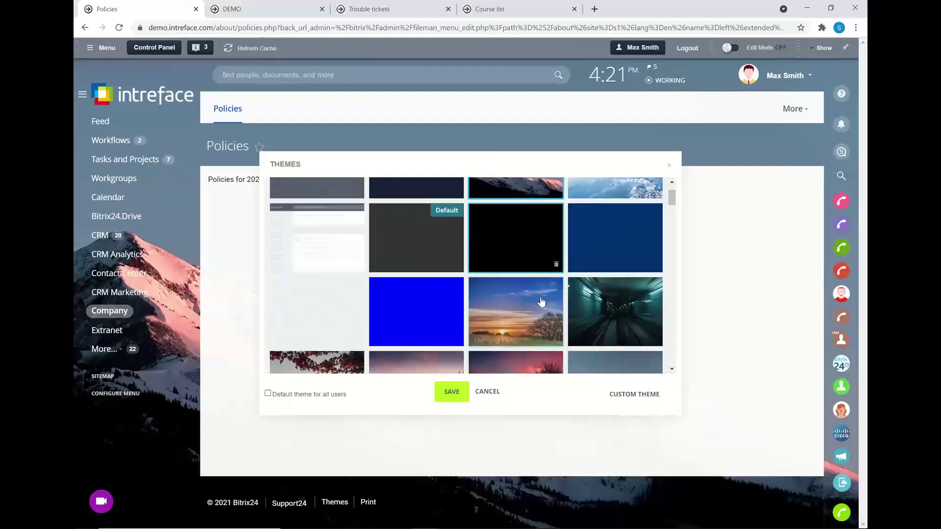
{"action": "scroll", "coordinate": [542, 298], "scroll_direction": "down", "scroll_amount": 10}
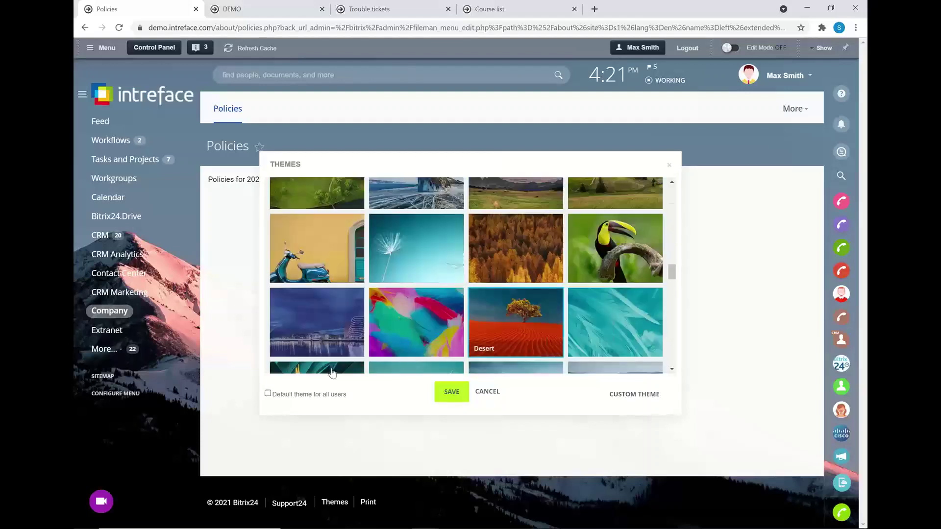
{"action": "left_click", "coordinate": [633, 396]}
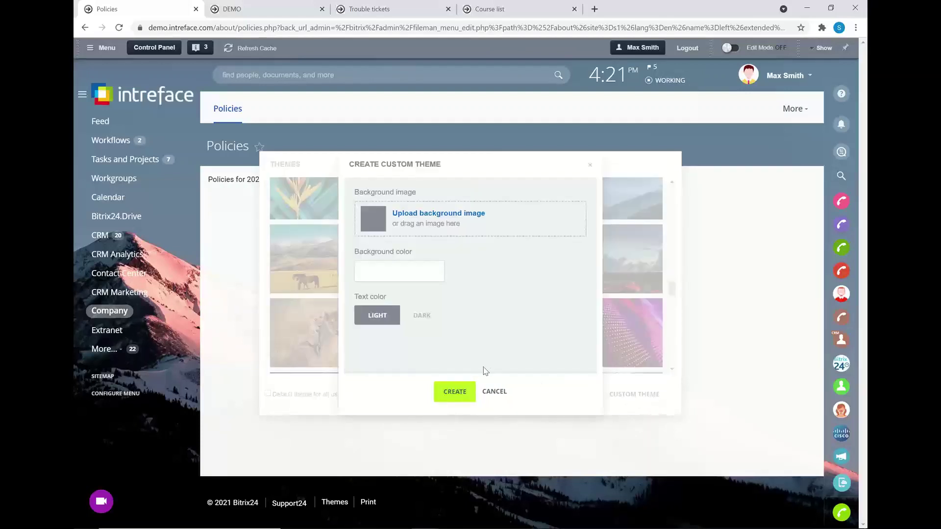
{"action": "left_click", "coordinate": [486, 398]}
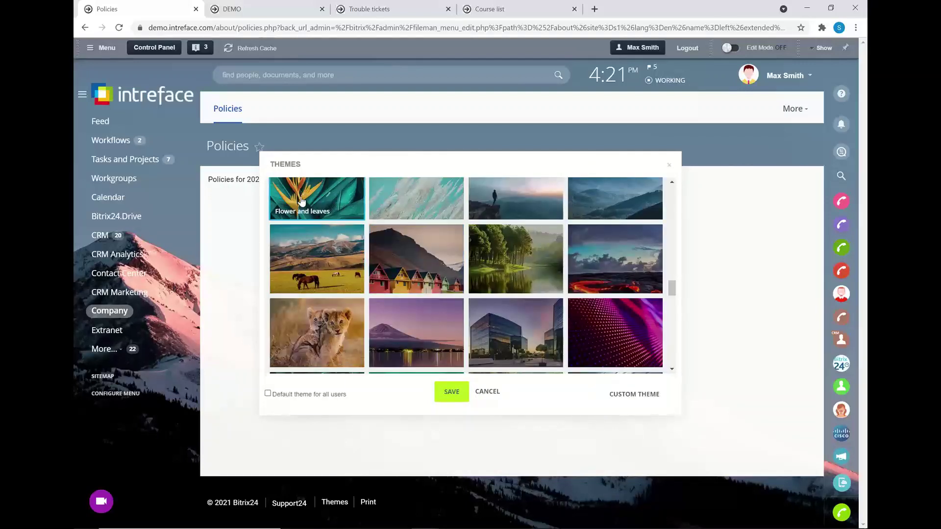
Preview the Flower and leaves theme on the portal and return to the start of the gallery.
{"action": "left_click", "coordinate": [301, 201]}
{"action": "scroll", "coordinate": [441, 245], "scroll_direction": "up", "scroll_amount": 5}
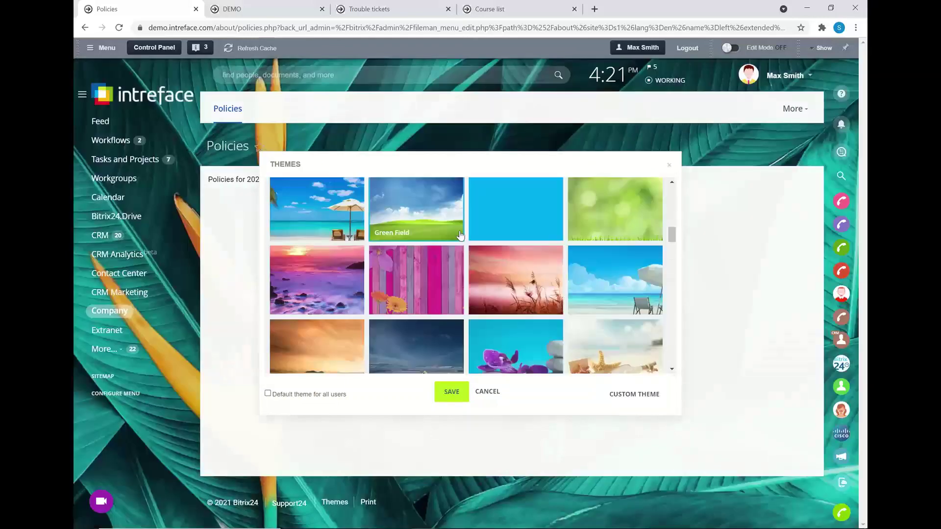
{"action": "scroll", "coordinate": [460, 235], "scroll_direction": "up", "scroll_amount": 3}
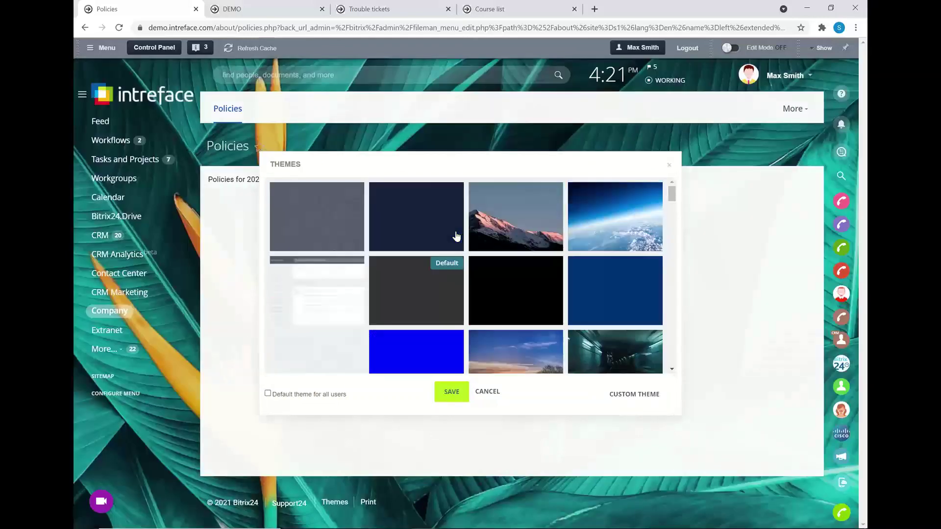
Reapply the plain dark navy theme beside Mountains, save it and open the Feed.
{"action": "left_click", "coordinate": [402, 205]}
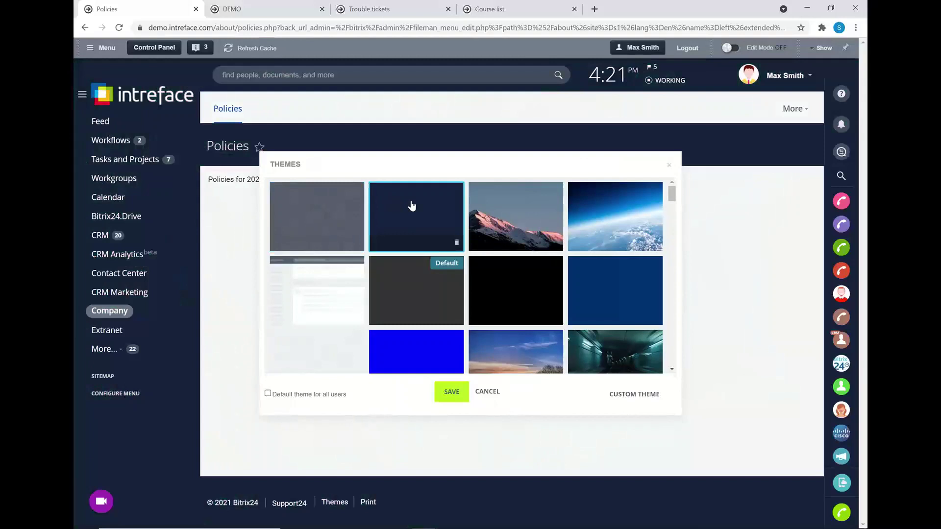
{"action": "left_click", "coordinate": [448, 392]}
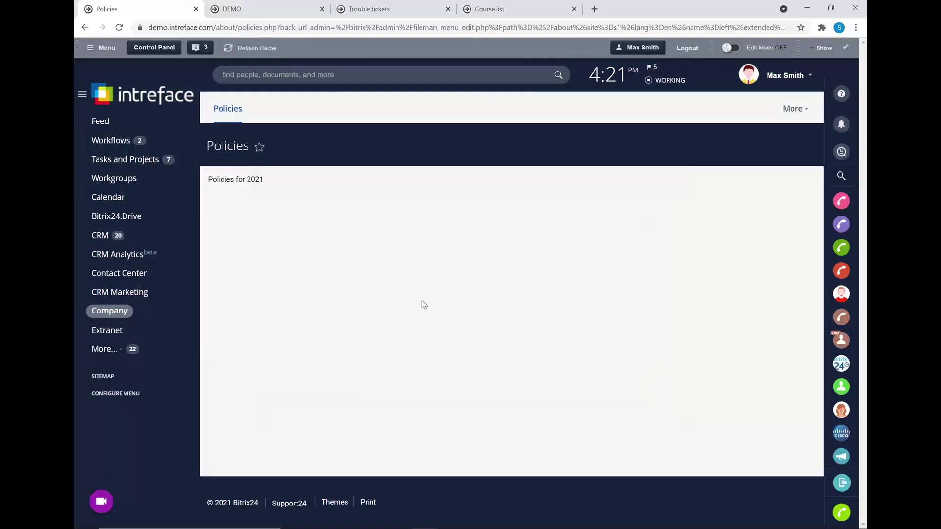
{"action": "left_click", "coordinate": [110, 122]}
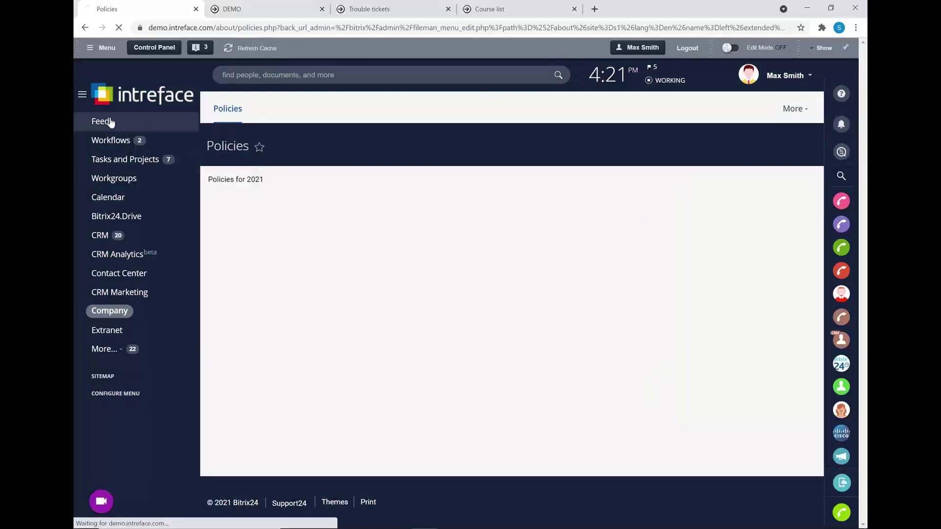
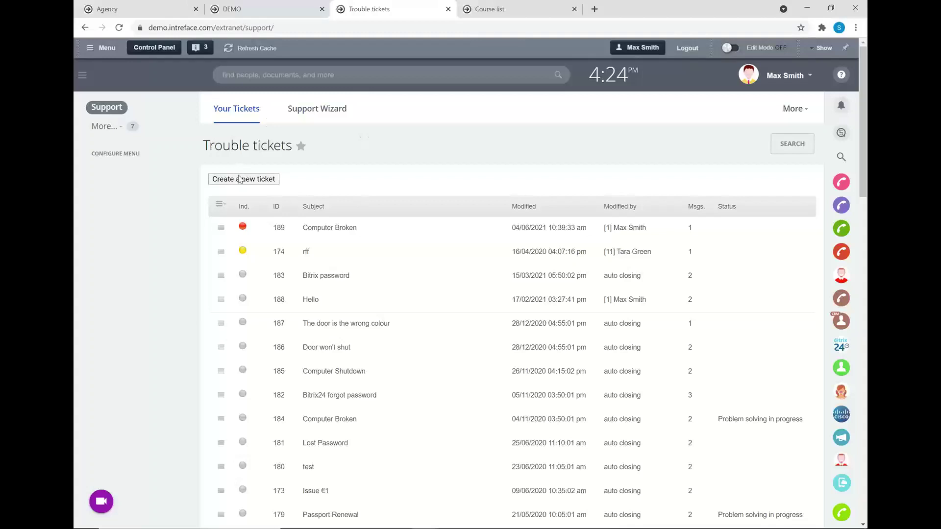
Open a new trouble ticket in the extranet Support section and examine its Subject and Message fields.
{"action": "left_click", "coordinate": [240, 179]}
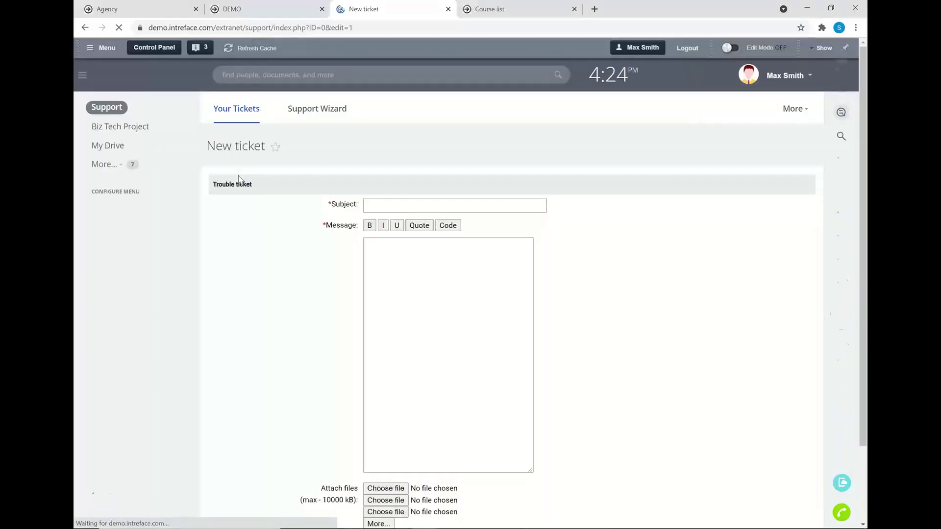
{"action": "left_click", "coordinate": [386, 205]}
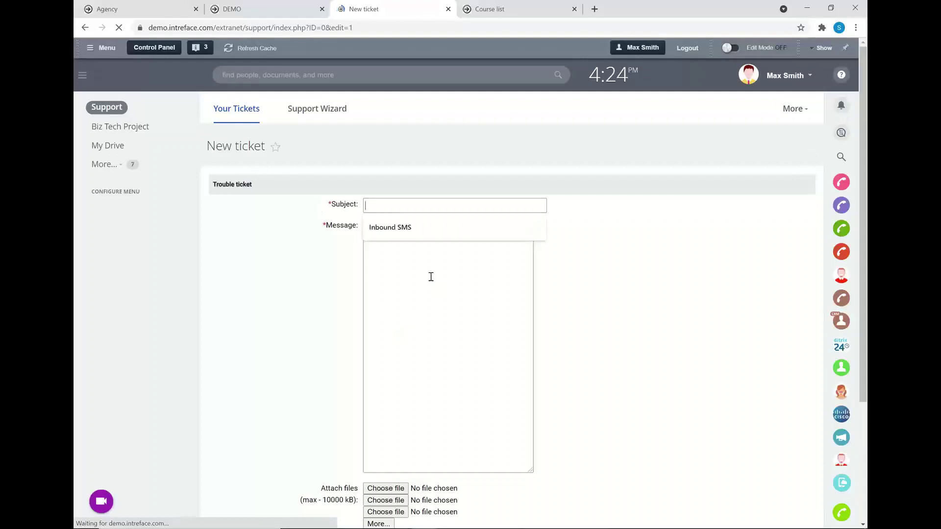
{"action": "left_click", "coordinate": [440, 285]}
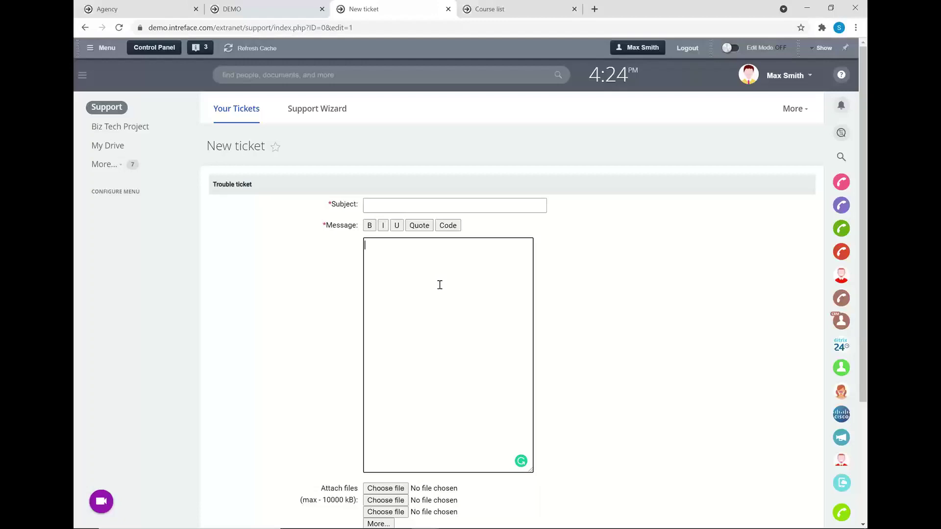
{"action": "double_click", "coordinate": [330, 202]}
{"action": "left_click", "coordinate": [352, 246]}
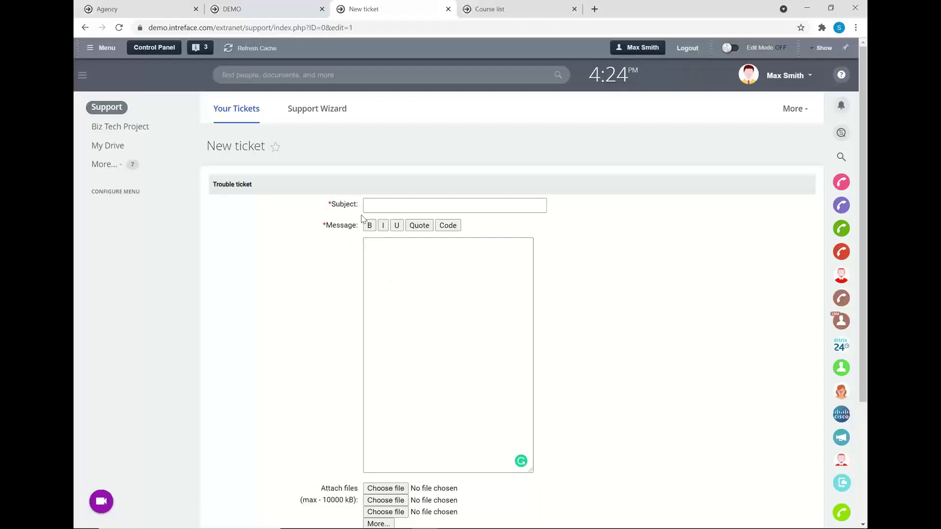
Start a ticket in the Support Wizard as a Computer problem and examine the second step's fields.
{"action": "left_click", "coordinate": [305, 109]}
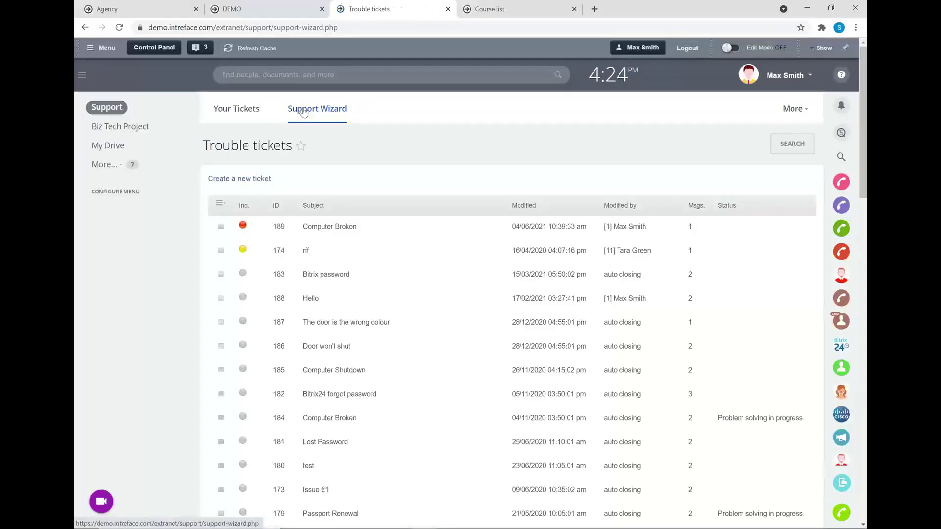
{"action": "left_click", "coordinate": [234, 179]}
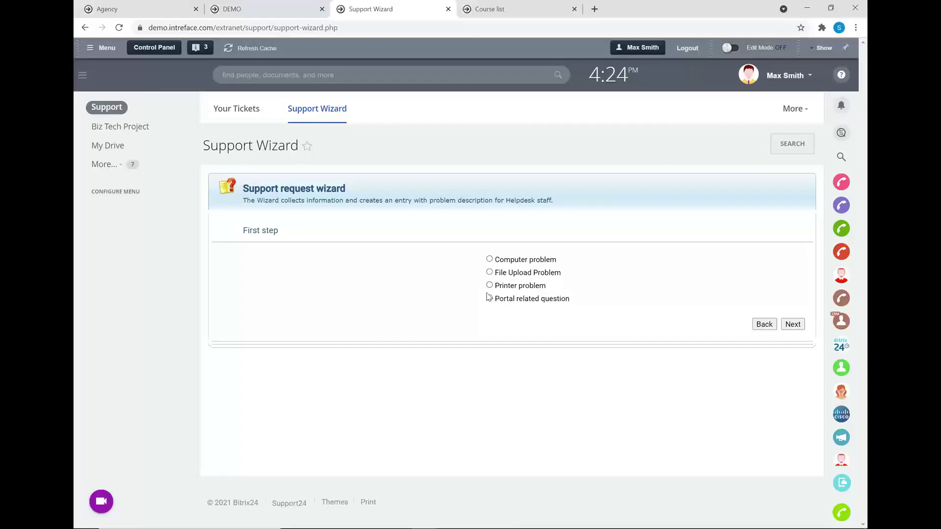
{"action": "left_click", "coordinate": [489, 259]}
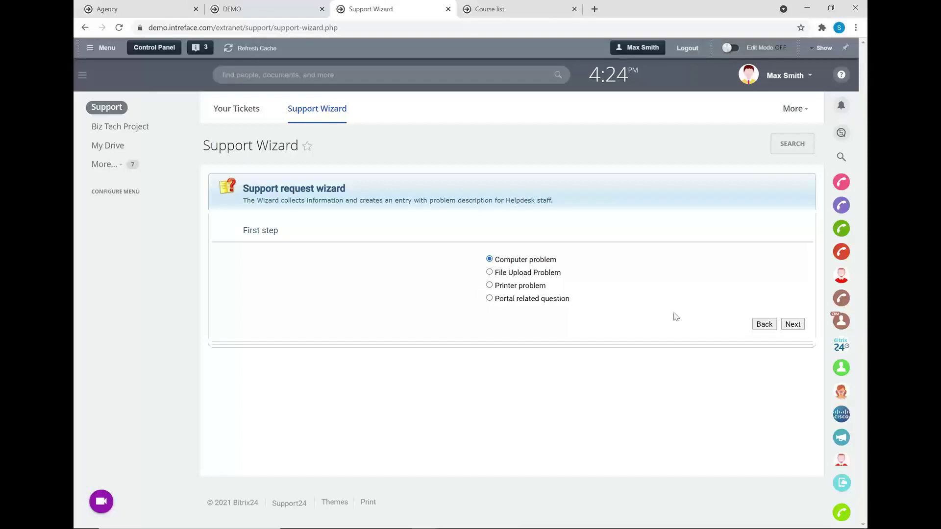
{"action": "left_click", "coordinate": [792, 324]}
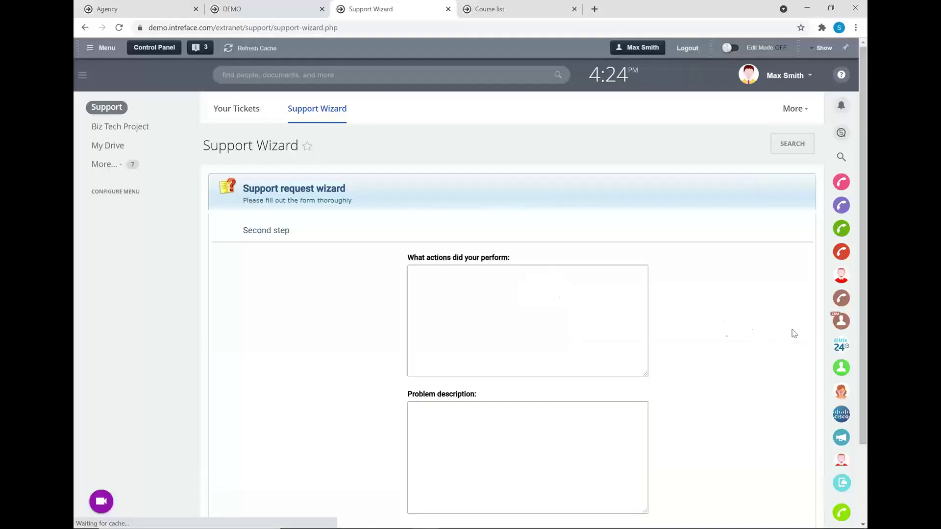
{"action": "left_click", "coordinate": [521, 323]}
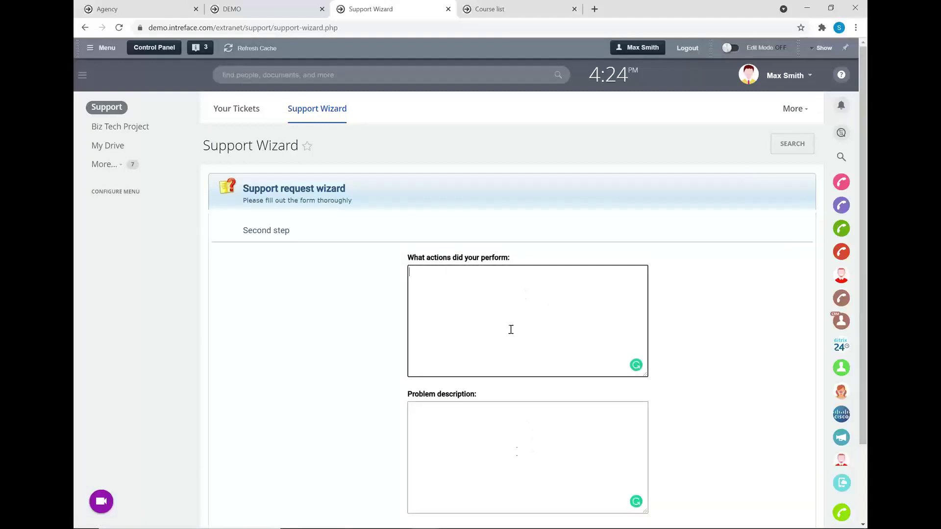
{"action": "left_click", "coordinate": [514, 445]}
{"action": "scroll", "coordinate": [506, 350], "scroll_direction": "down", "scroll_amount": 1}
{"action": "scroll", "coordinate": [506, 350], "scroll_direction": "down", "scroll_amount": 1}
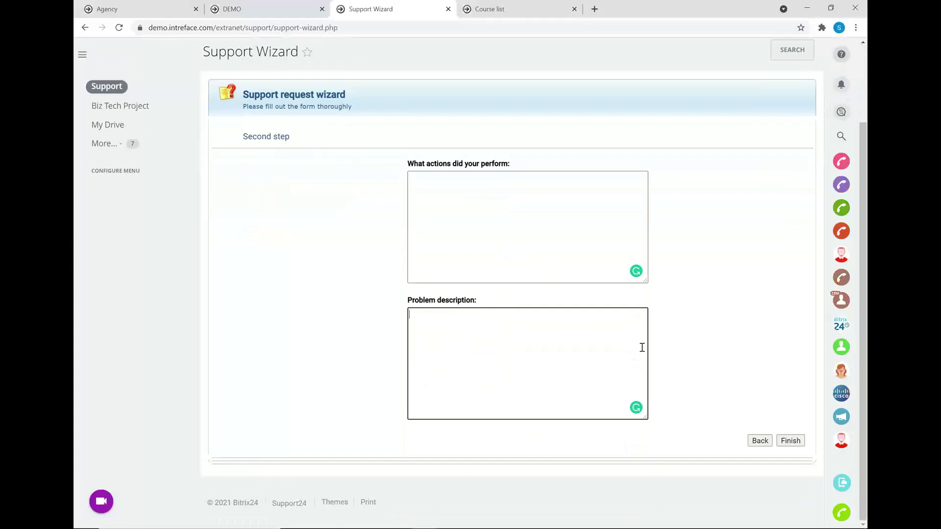
Return to the wizard's first step, choose Printer problem and view the problem description options on the second step.
{"action": "left_click", "coordinate": [759, 441]}
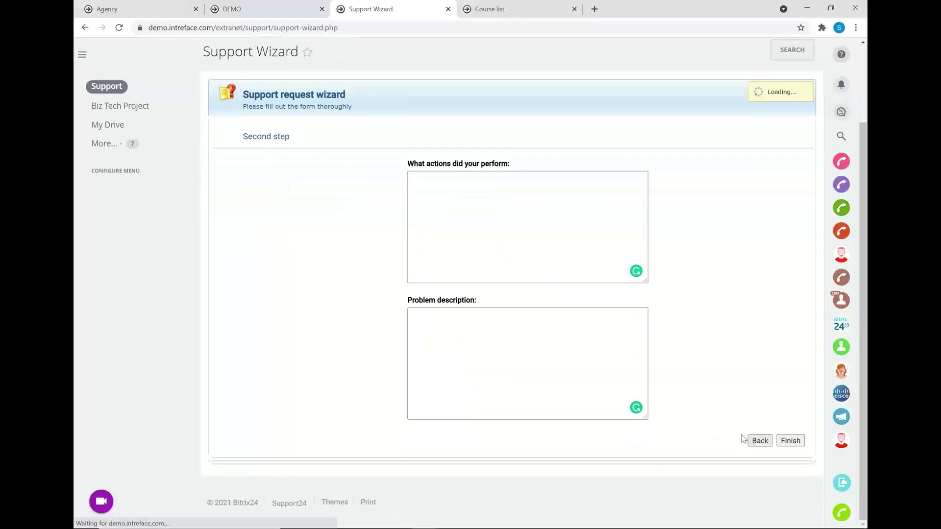
{"action": "left_click", "coordinate": [490, 285]}
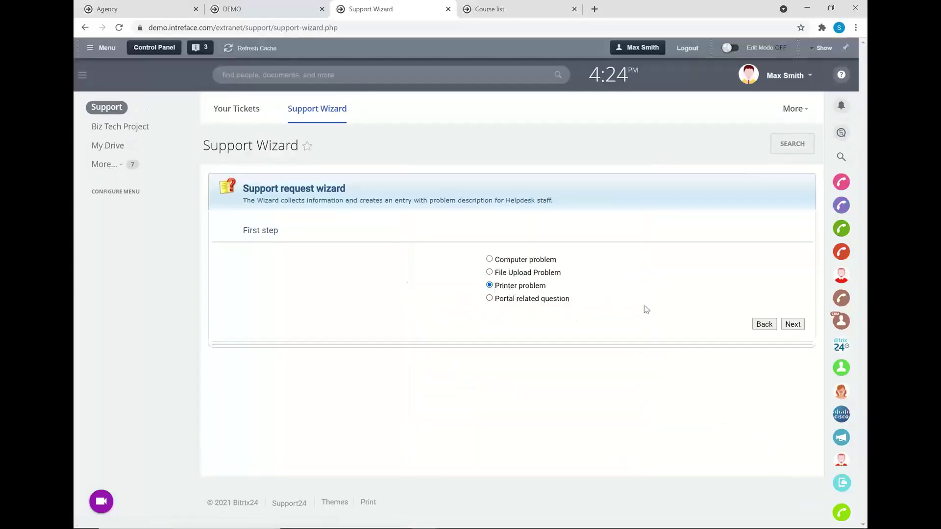
{"action": "left_click", "coordinate": [788, 326]}
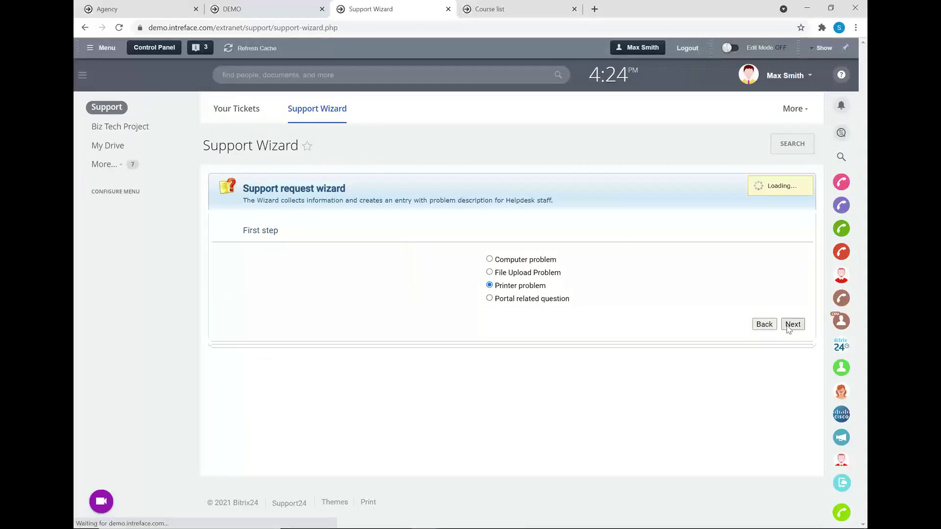
{"action": "left_click", "coordinate": [503, 306]}
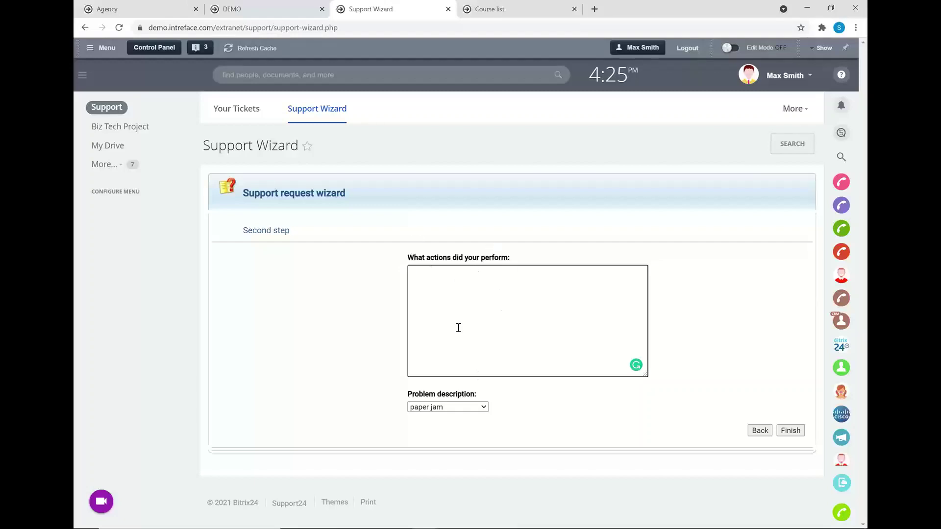
{"action": "left_click", "coordinate": [475, 407]}
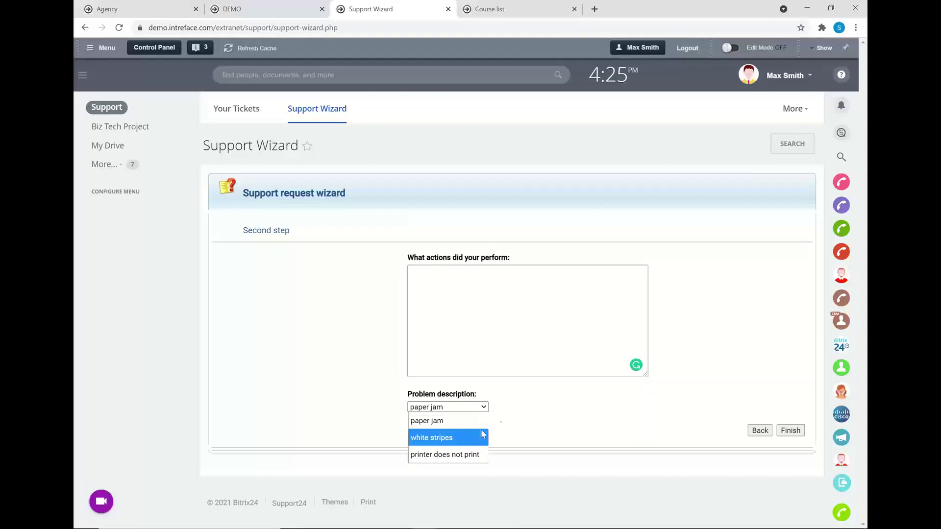
{"action": "left_click", "coordinate": [526, 408]}
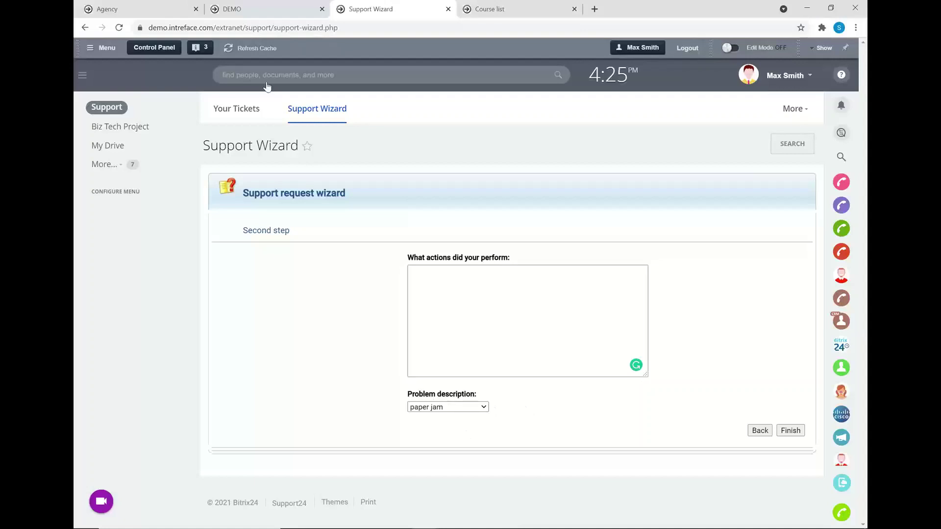
Open the Control Panel from the portal's Feed page and dismiss the unsaved form fields notice.
{"action": "left_click", "coordinate": [164, 11]}
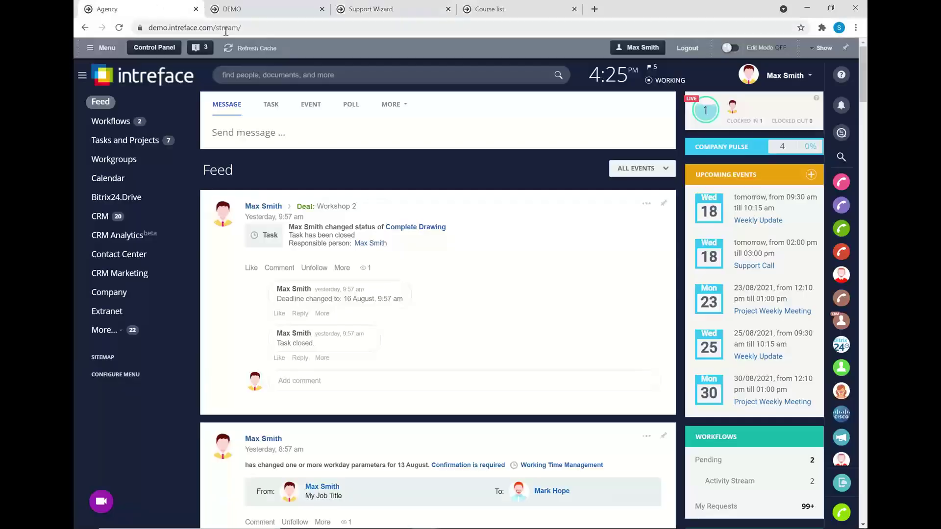
{"action": "left_click", "coordinate": [156, 49]}
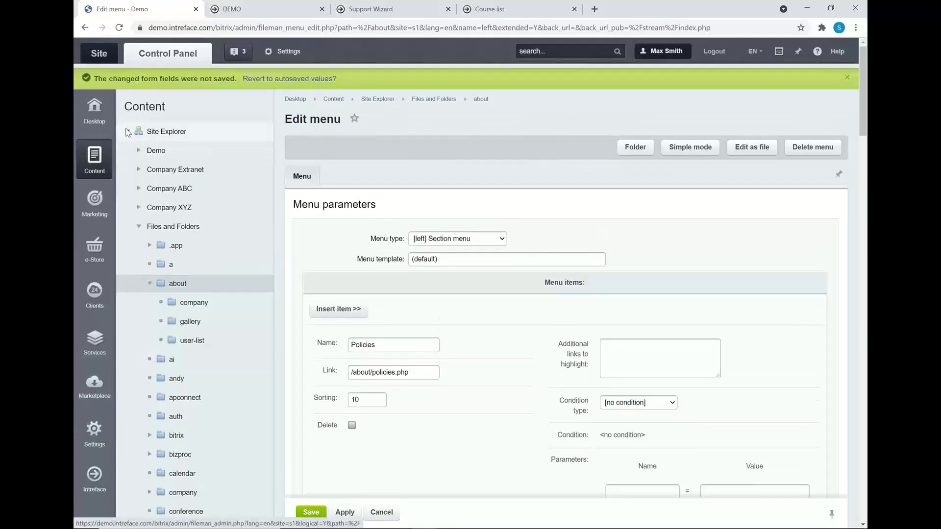
{"action": "left_click", "coordinate": [847, 78]}
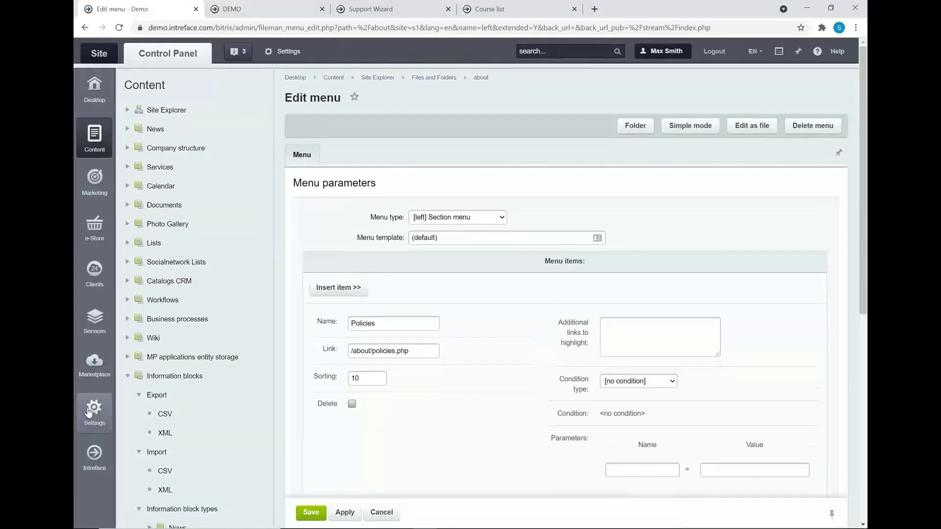
Show the Control Panel's Settings section and collapse its Performance group.
{"action": "mouse_move", "coordinate": [94, 412]}
{"action": "left_click", "coordinate": [128, 414]}
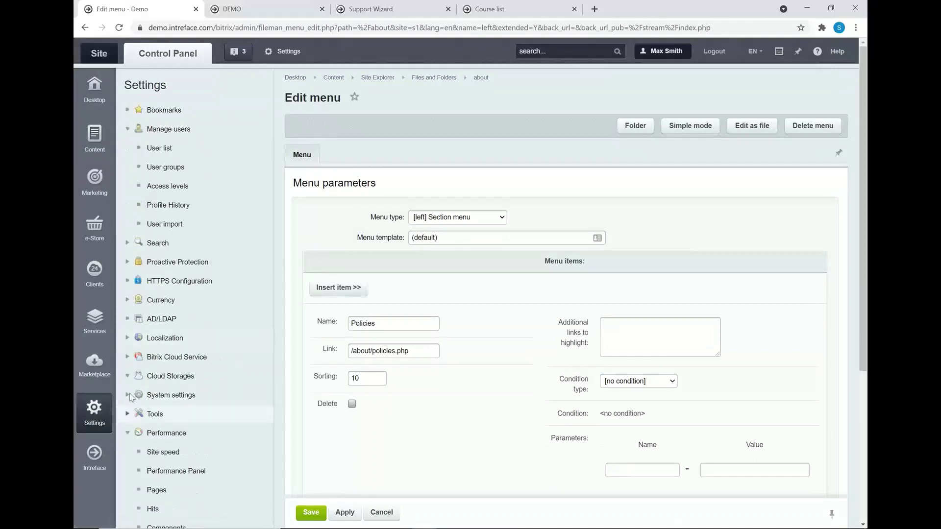
{"action": "left_click", "coordinate": [128, 433]}
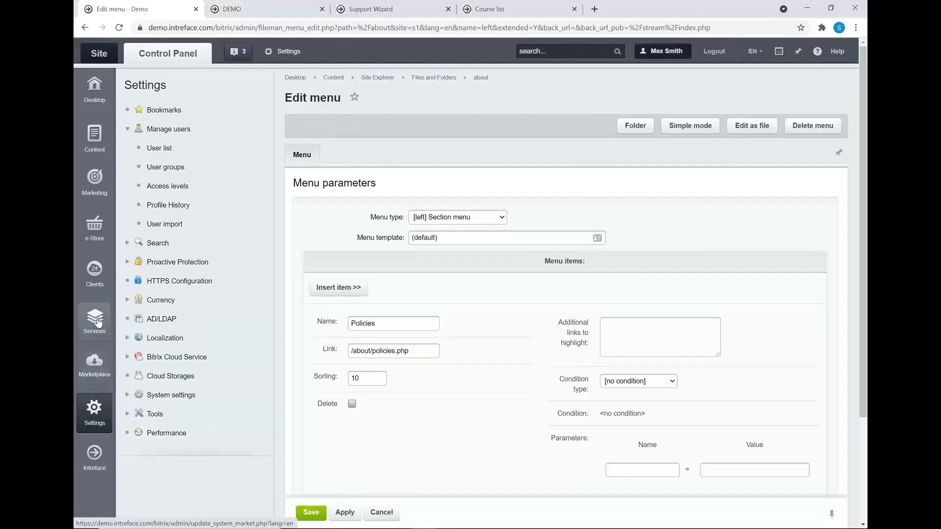
View the mail processing rules in the Control Panel's Services section.
{"action": "mouse_move", "coordinate": [100, 328]}
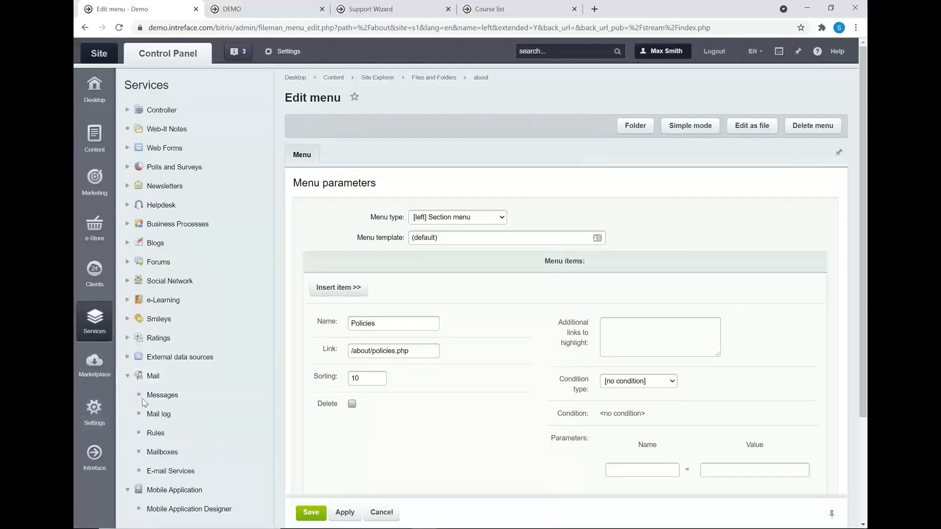
{"action": "left_click", "coordinate": [156, 433]}
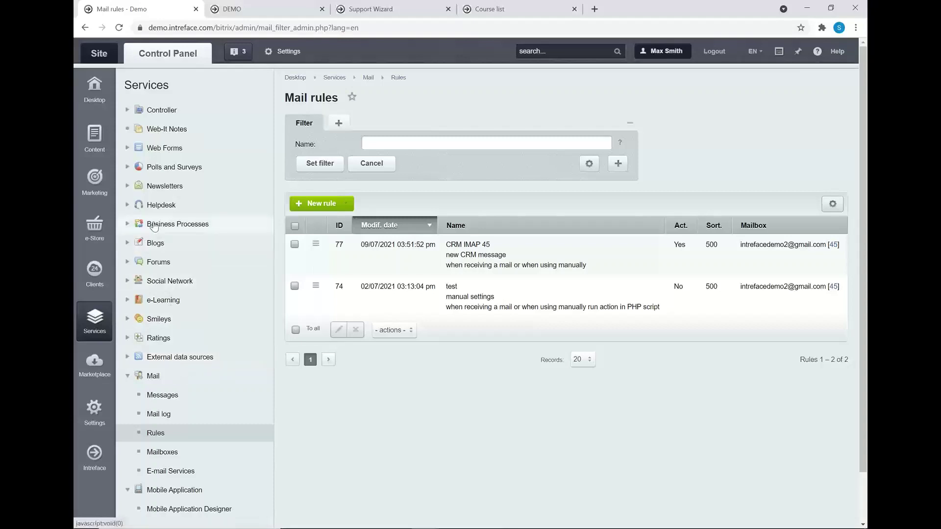
Show the Helpdesk's trouble tickets and compare the Awaiting Customer and Awaiting Us filter presets.
{"action": "left_click", "coordinate": [159, 204]}
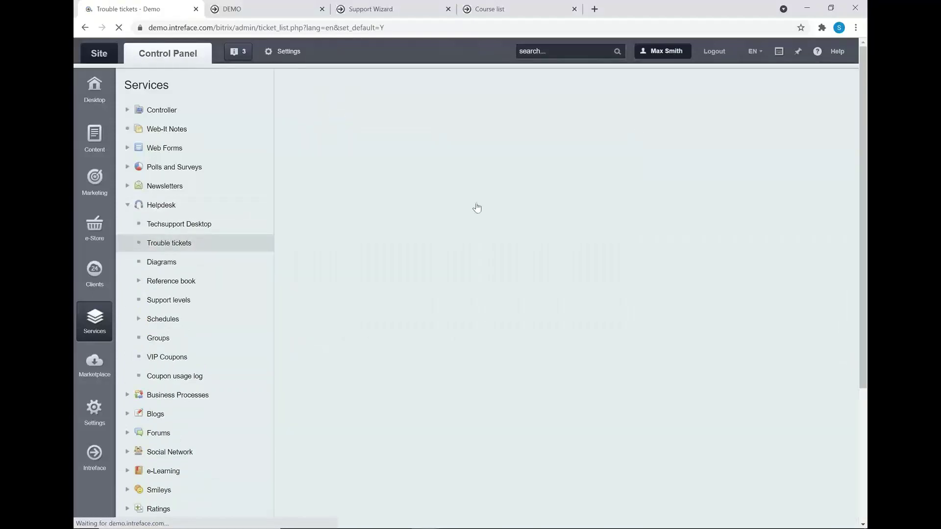
{"action": "scroll", "coordinate": [415, 315], "scroll_direction": "down", "scroll_amount": 3}
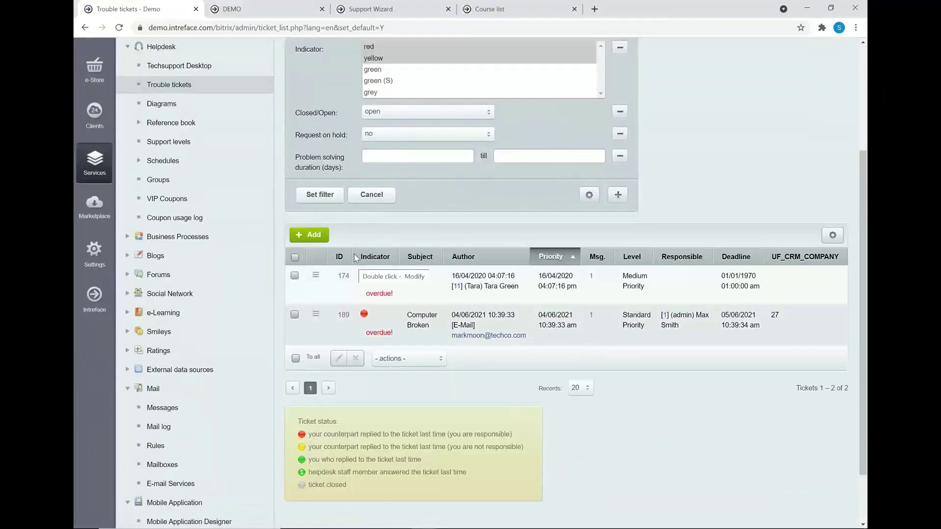
{"action": "scroll", "coordinate": [382, 196], "scroll_direction": "up", "scroll_amount": 2}
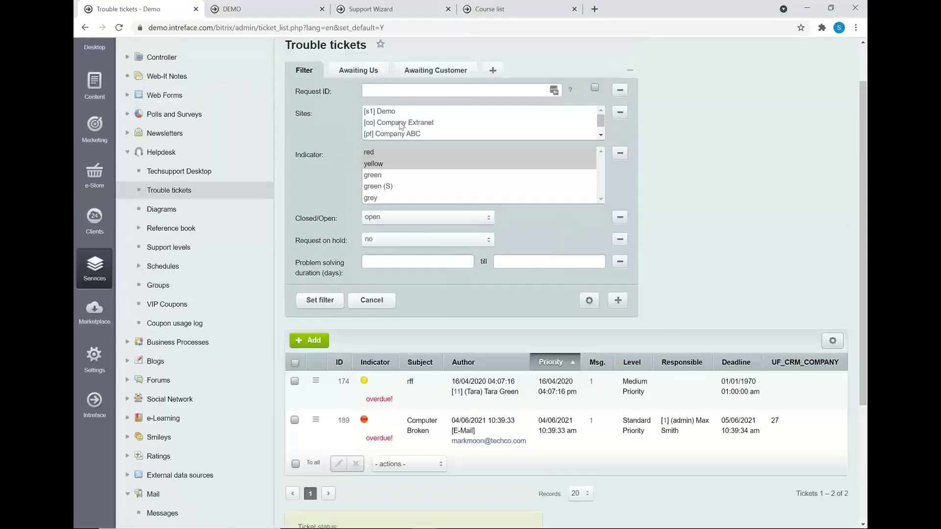
{"action": "left_click", "coordinate": [413, 74]}
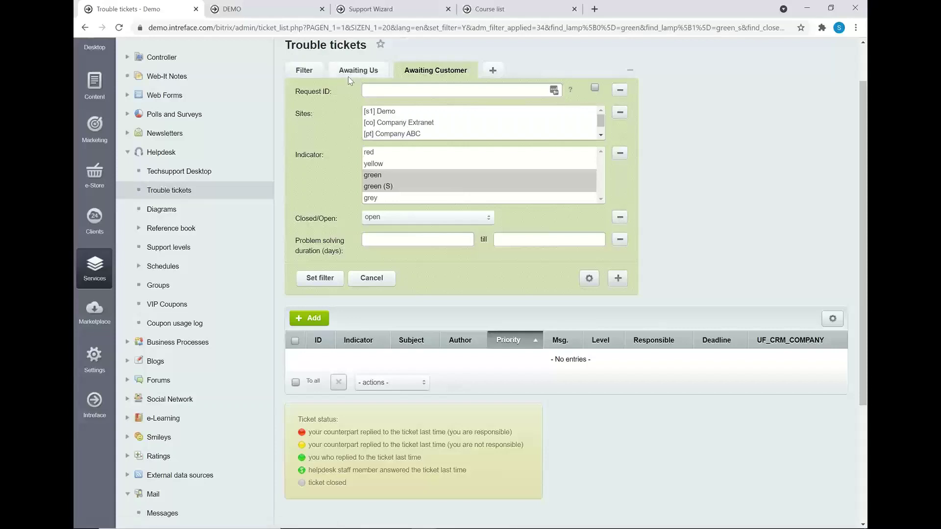
{"action": "left_click", "coordinate": [348, 74]}
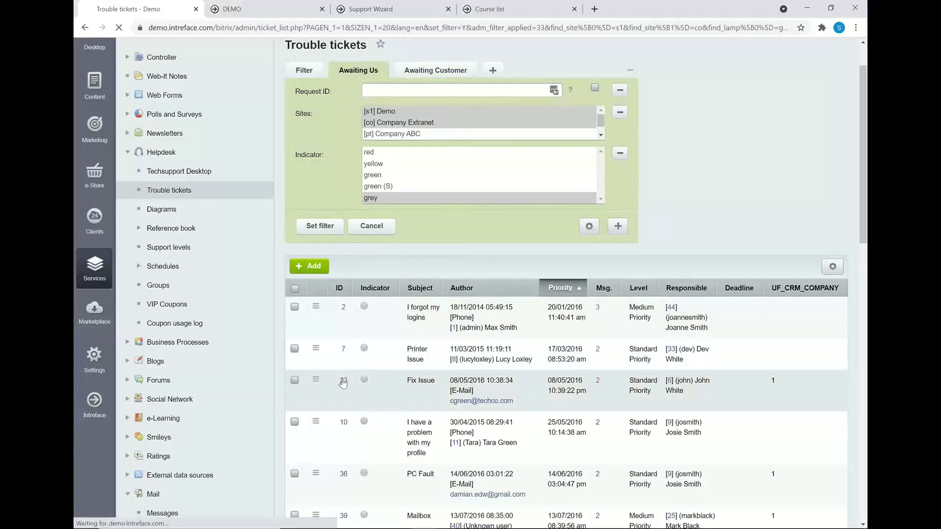
Open the Fix Issue ticket from the Awaiting Us list and review its discussion and ticket fields.
{"action": "left_click", "coordinate": [343, 384]}
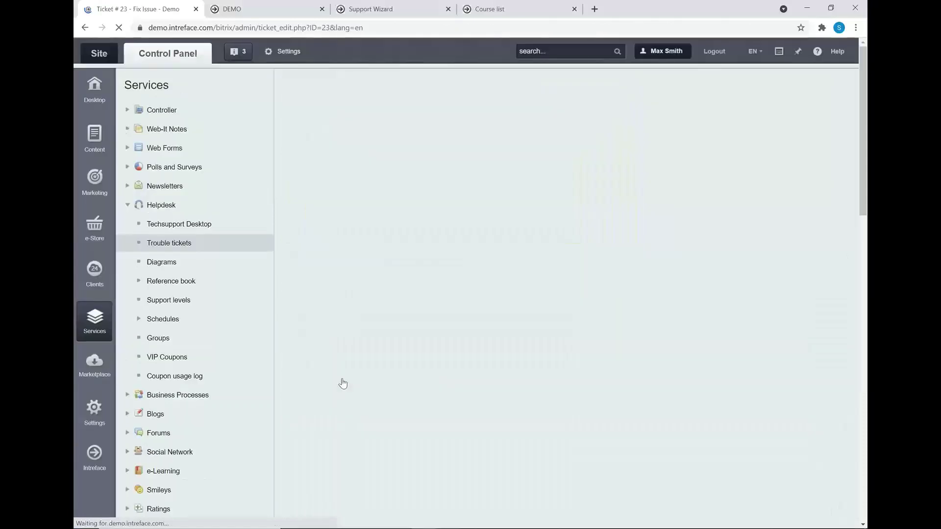
{"action": "scroll", "coordinate": [560, 263], "scroll_direction": "down", "scroll_amount": 5}
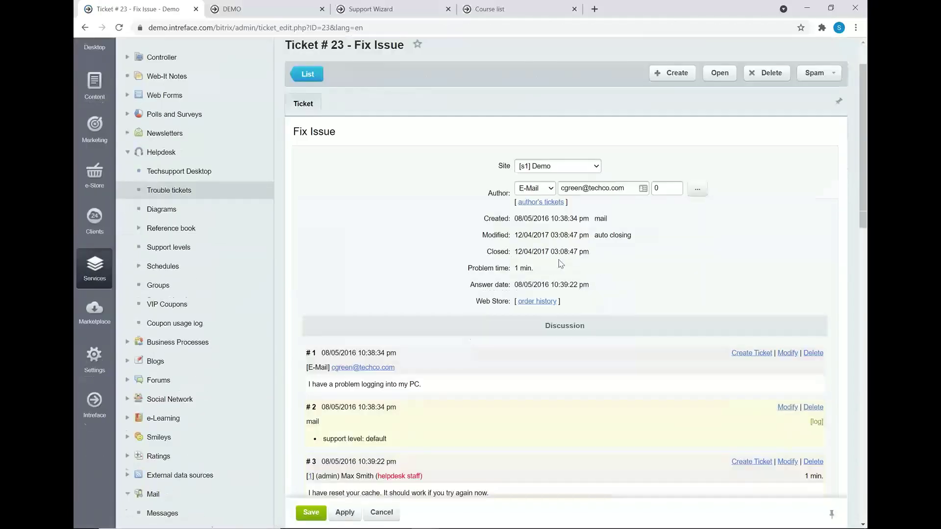
{"action": "scroll", "coordinate": [539, 282], "scroll_direction": "down", "scroll_amount": 1}
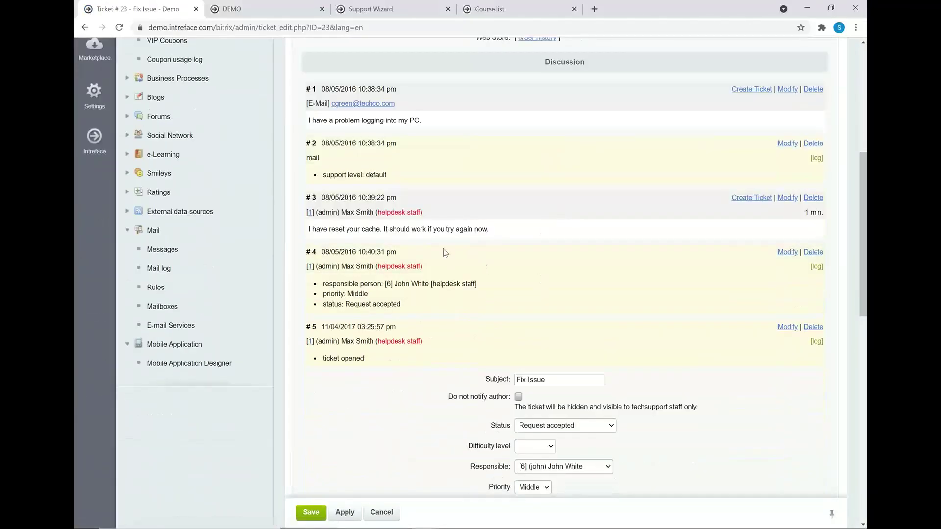
{"action": "scroll", "coordinate": [453, 183], "scroll_direction": "down", "scroll_amount": 9}
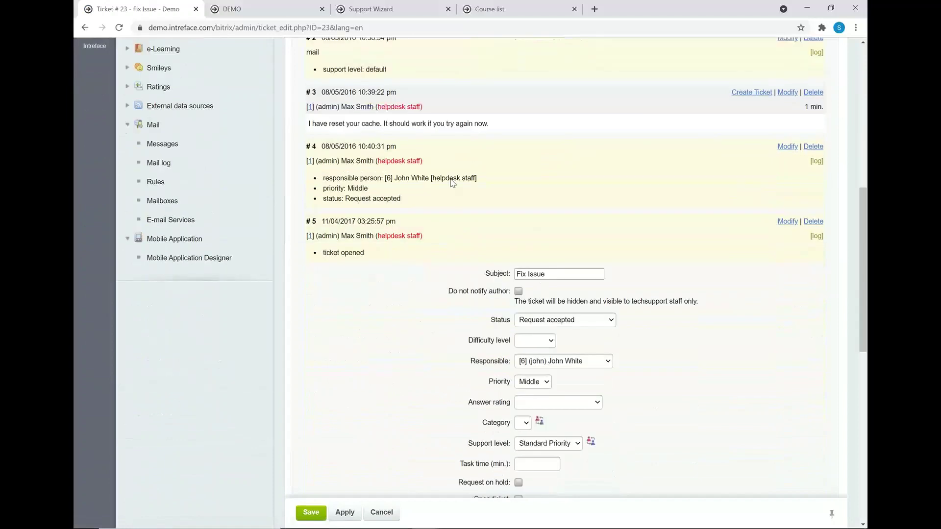
{"action": "scroll", "coordinate": [470, 190], "scroll_direction": "up", "scroll_amount": 3}
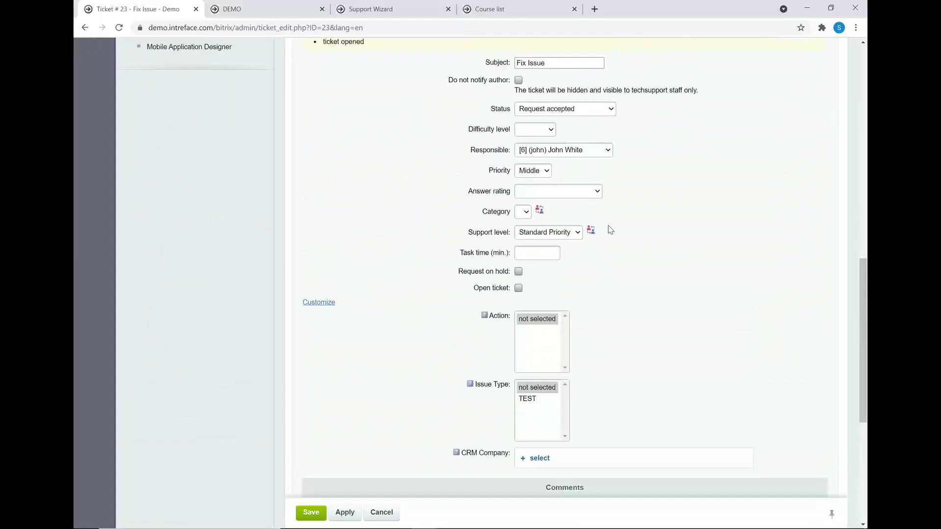
Examine the Fix Issue ticket's answer rating and support level options without changing them, and return to its discussion.
{"action": "left_click", "coordinate": [581, 191]}
{"action": "left_click", "coordinate": [673, 192]}
{"action": "left_click", "coordinate": [539, 233]}
{"action": "left_click", "coordinate": [647, 245]}
{"action": "scroll", "coordinate": [647, 242], "scroll_direction": "up", "scroll_amount": 8}
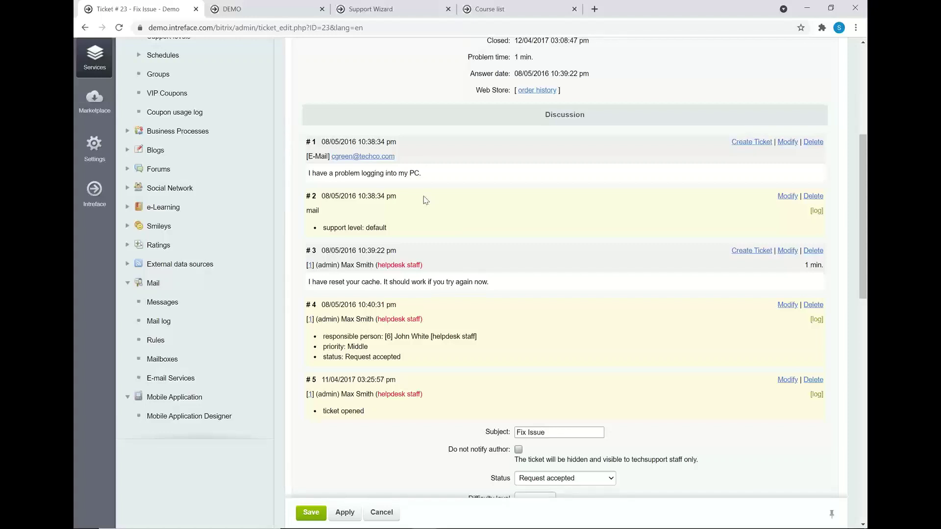
Switch to the extranet's Course list, collapse the hidden menu items and open the Health and Safety course.
{"action": "left_click", "coordinate": [383, 12]}
{"action": "left_click", "coordinate": [484, 12]}
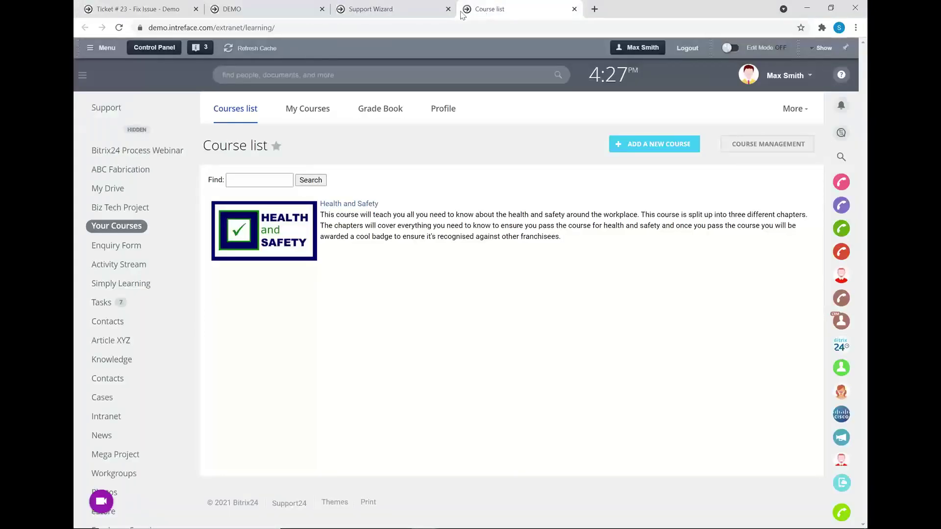
{"action": "left_click", "coordinate": [135, 129]}
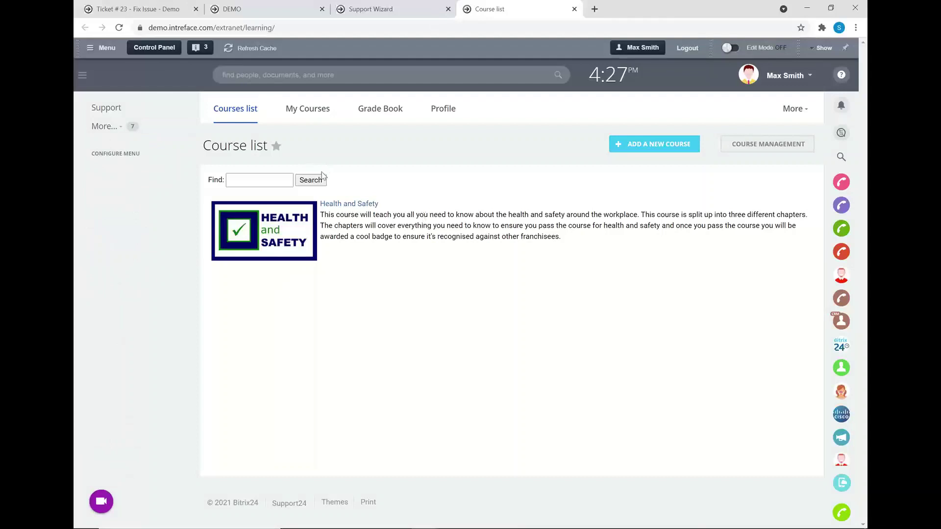
{"action": "left_click", "coordinate": [333, 204]}
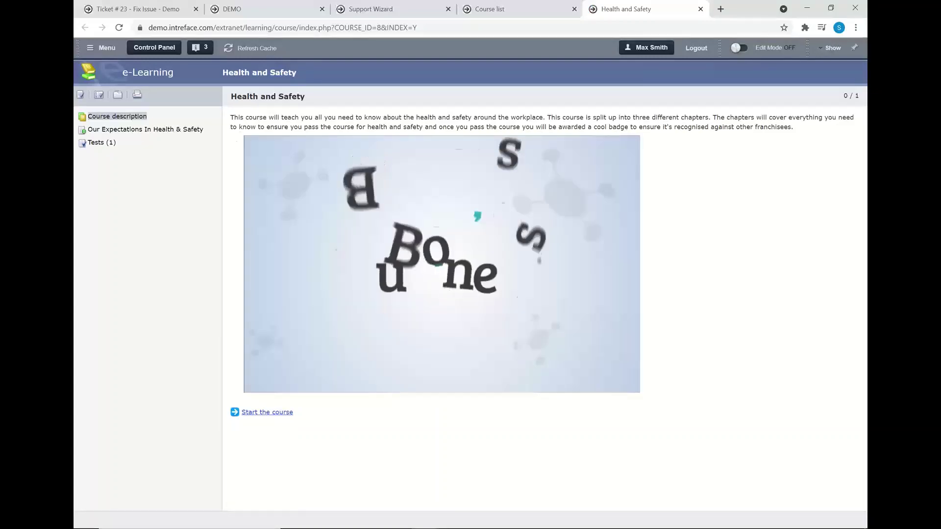
Start the Health and Safety course, go through its lesson and begin the Health and Safety test.
{"action": "left_click", "coordinate": [273, 413]}
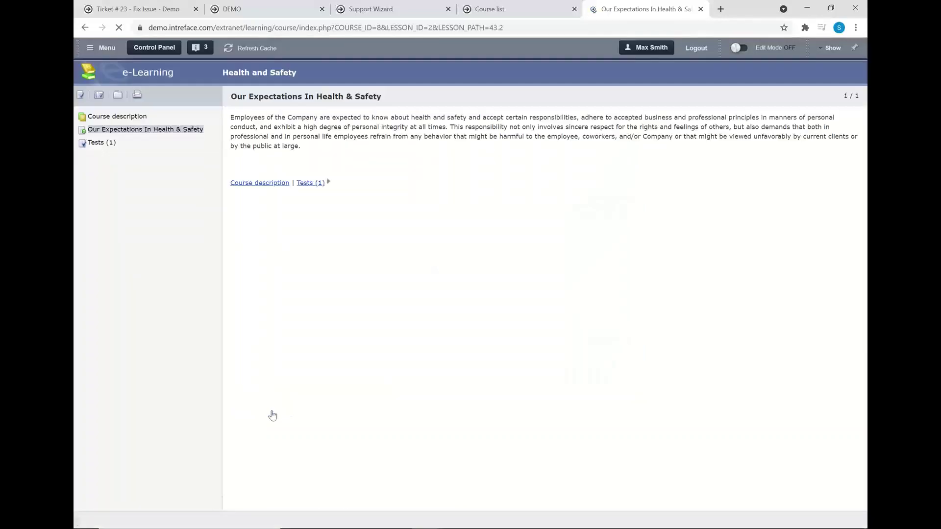
{"action": "left_click", "coordinate": [306, 186]}
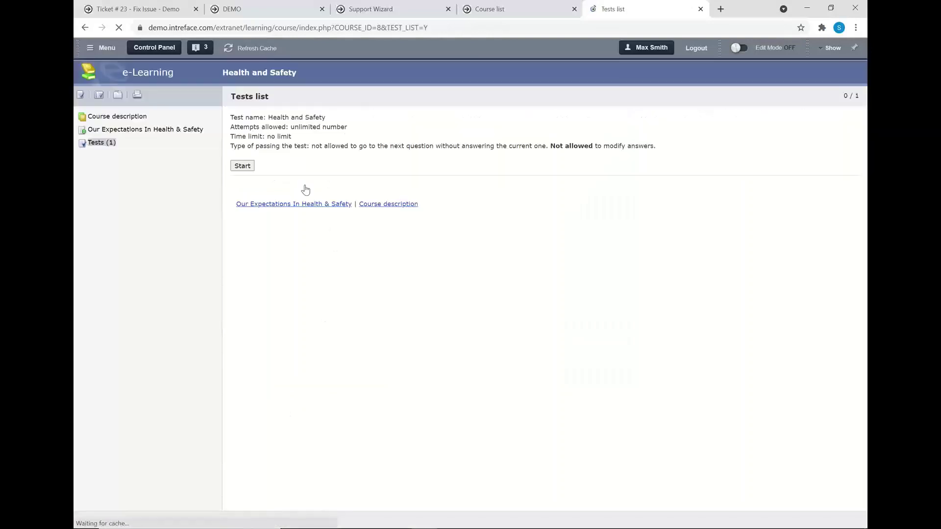
{"action": "left_click", "coordinate": [241, 167]}
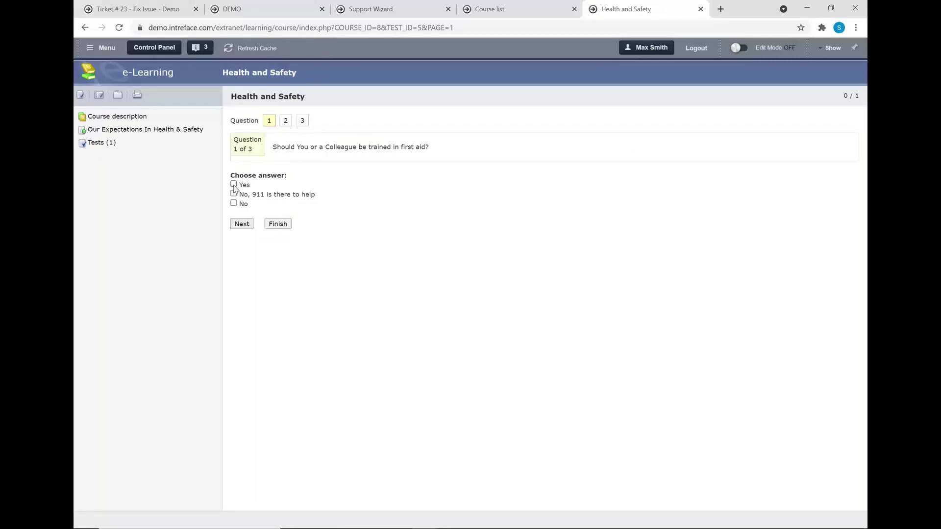
Answer the test questions with Yes, assessing the situation before calling 911, and Hazardous Material, and view the test results.
{"action": "left_click", "coordinate": [234, 185]}
{"action": "left_click", "coordinate": [247, 226]}
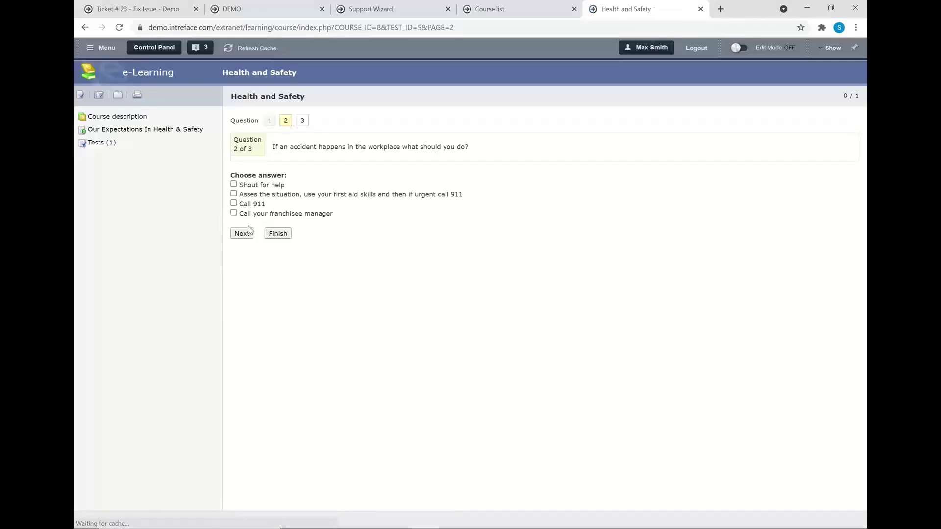
{"action": "left_click", "coordinate": [234, 194]}
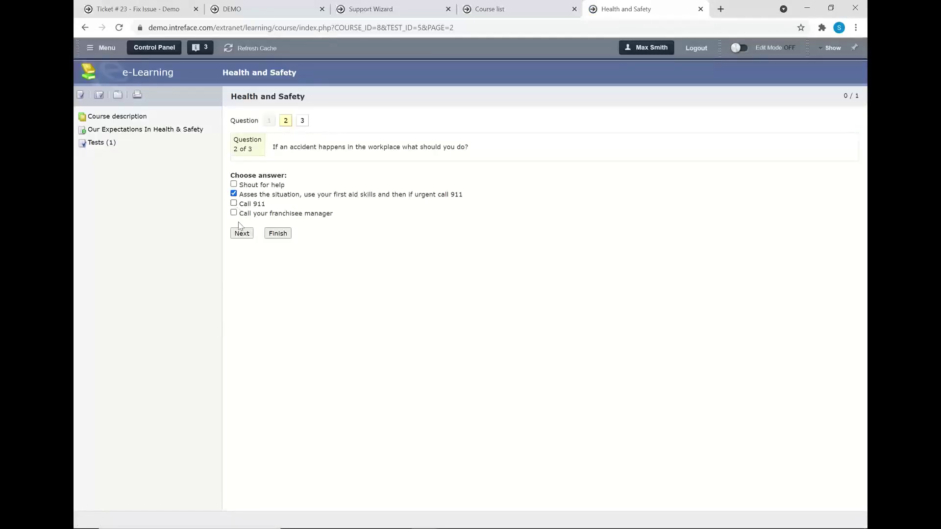
{"action": "left_click", "coordinate": [241, 235]}
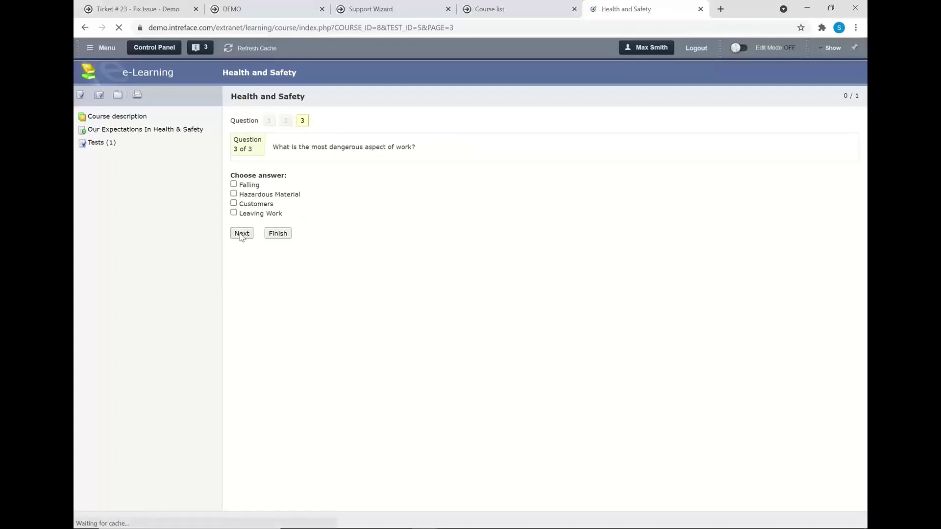
{"action": "left_click", "coordinate": [233, 193]}
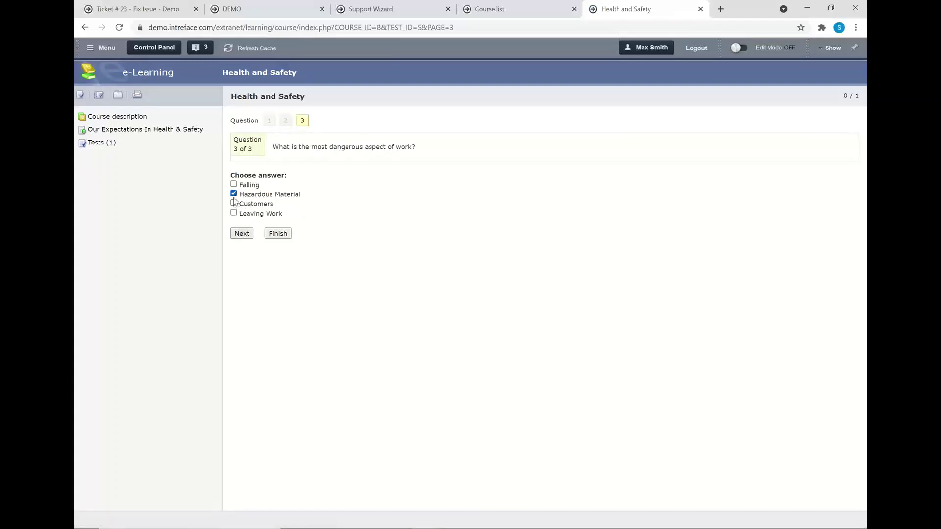
{"action": "left_click", "coordinate": [242, 234]}
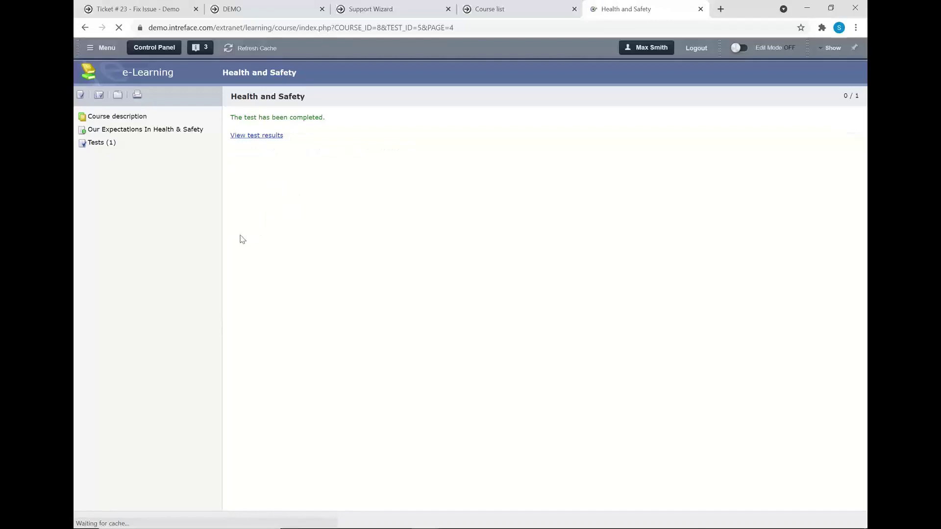
{"action": "left_click", "coordinate": [240, 136]}
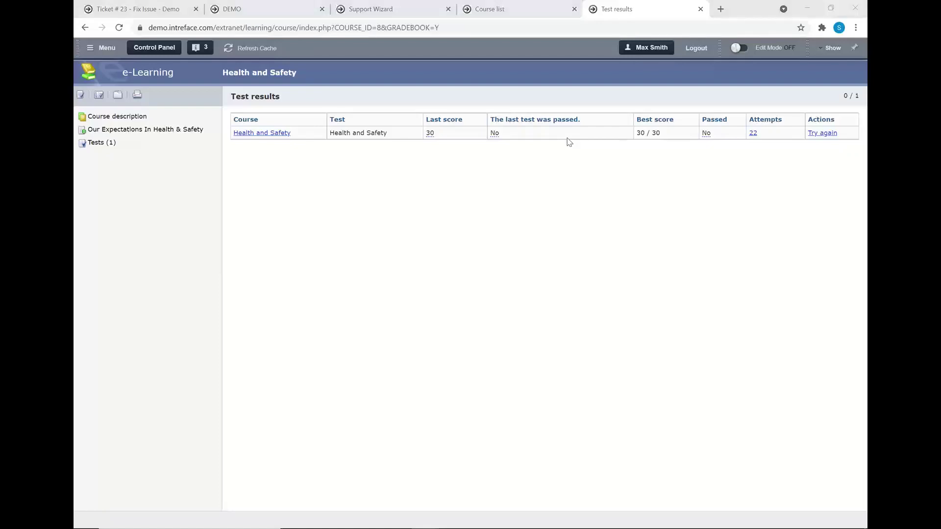
Switch to the Self Hosted Advantages presentation in Google Slides, showing the Questions slide.
{"action": "key", "text": "alt+Tab"}
{"action": "key", "text": "super+Tab"}
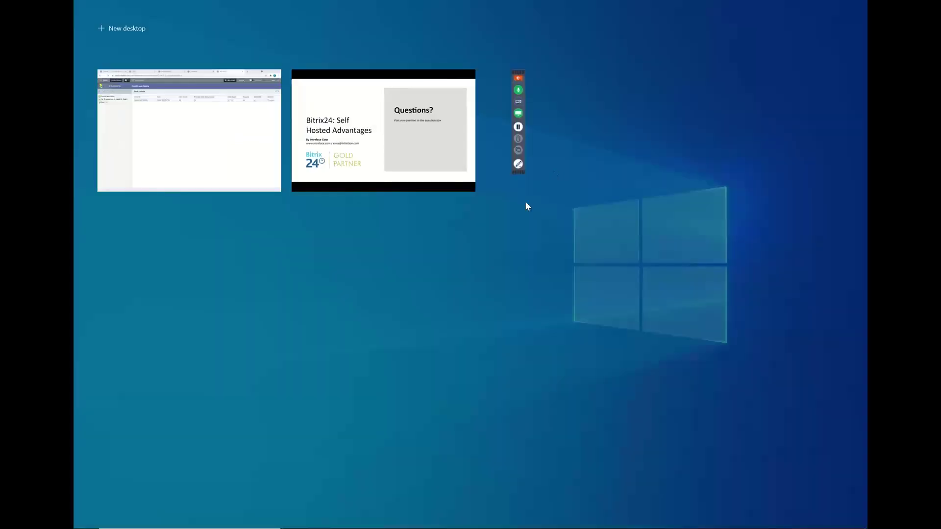
{"action": "left_click", "coordinate": [439, 152]}
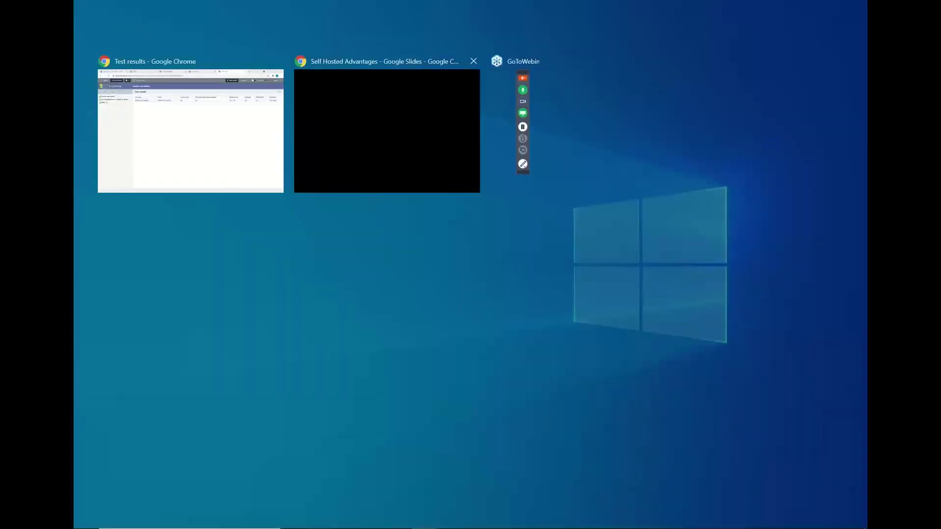